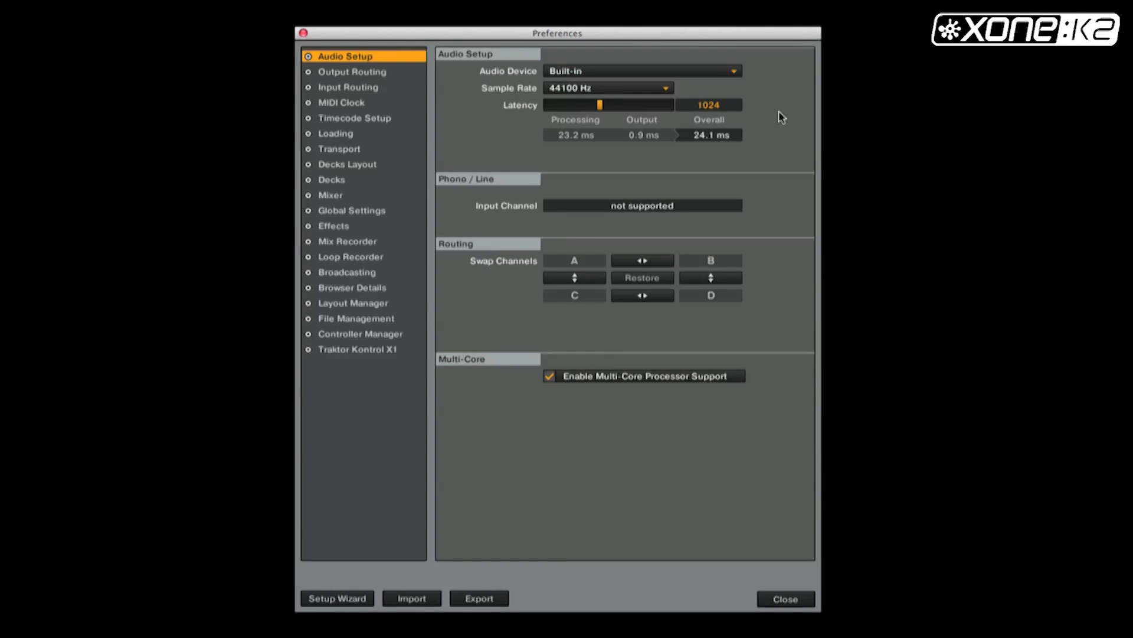
Select XONE:K2 as Traktor's audio device and route Monitor L/R to outputs 1 and 2.
{"action": "left_click", "coordinate": [733, 71]}
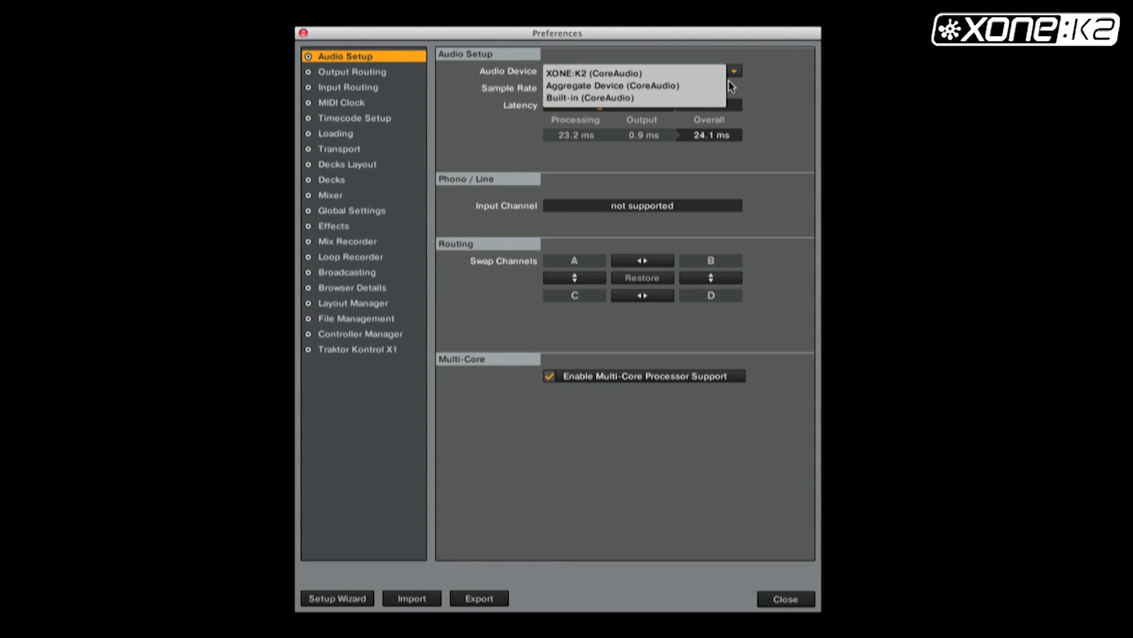
{"action": "left_click", "coordinate": [635, 74]}
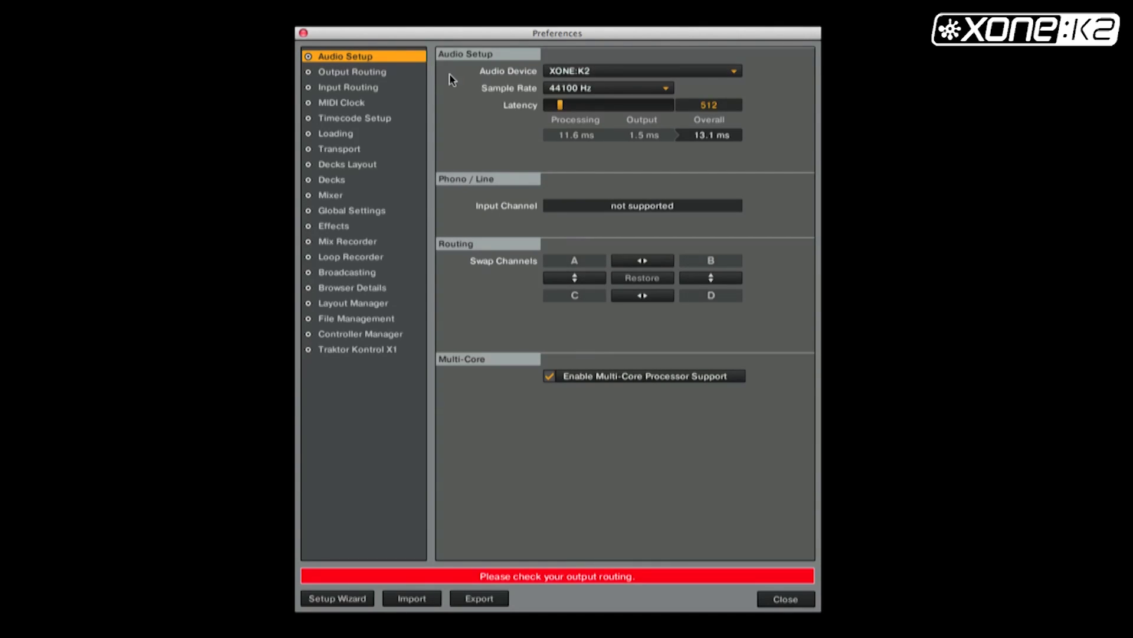
{"action": "left_click", "coordinate": [364, 77]}
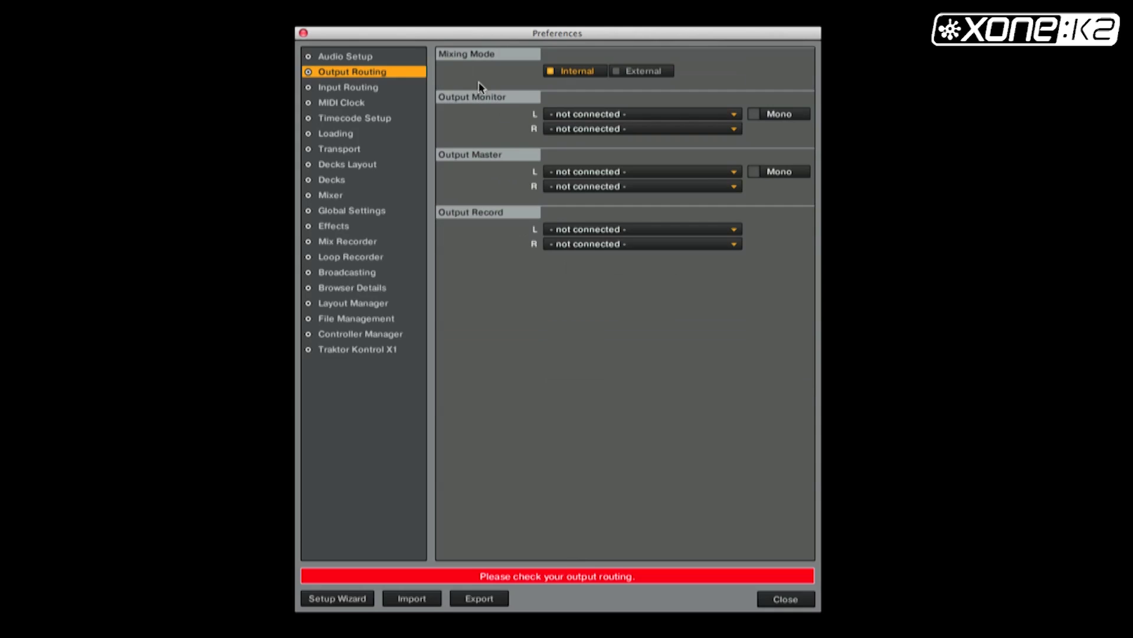
{"action": "left_click", "coordinate": [623, 115]}
{"action": "left_click", "coordinate": [590, 129]}
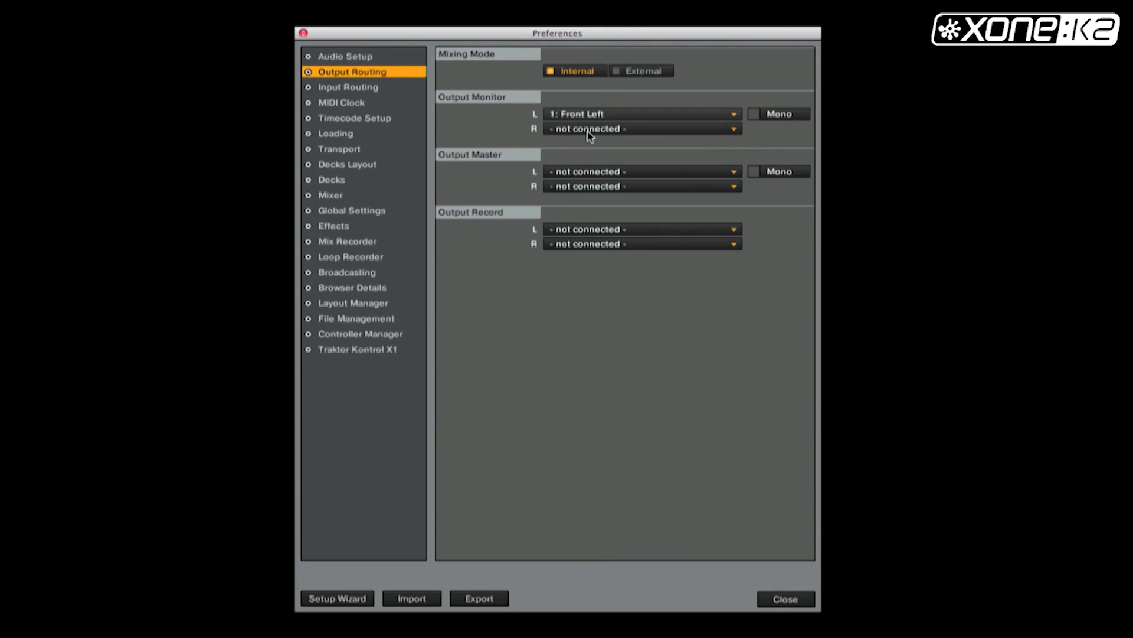
{"action": "left_click", "coordinate": [587, 130]}
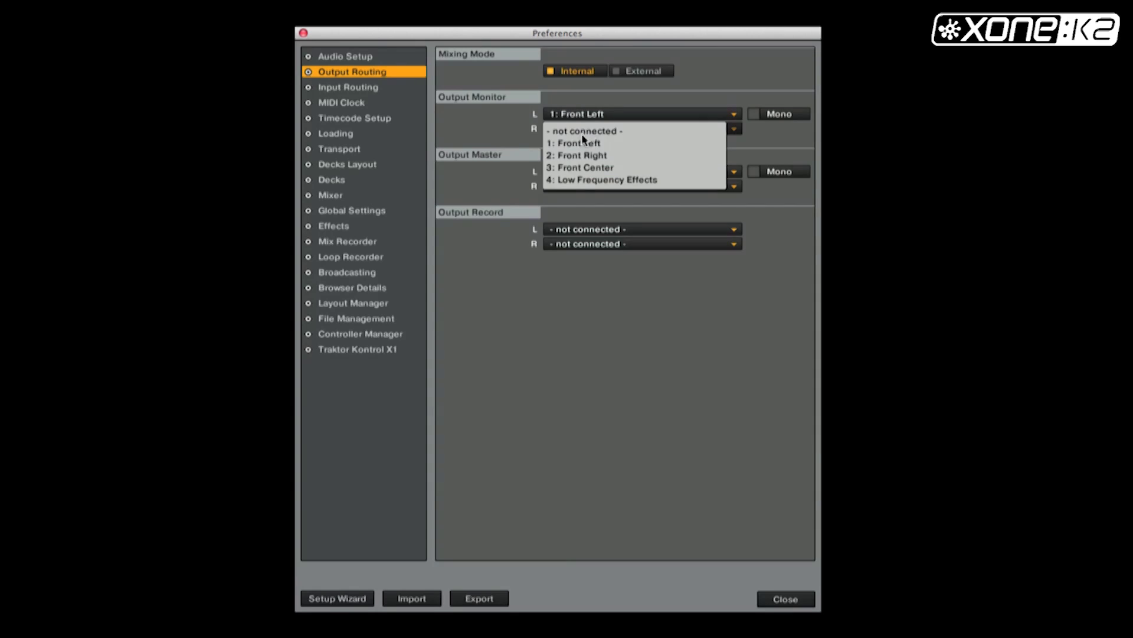
{"action": "left_click", "coordinate": [561, 157]}
Route Master L/R to outputs 3 and 4.
{"action": "left_click", "coordinate": [569, 172]}
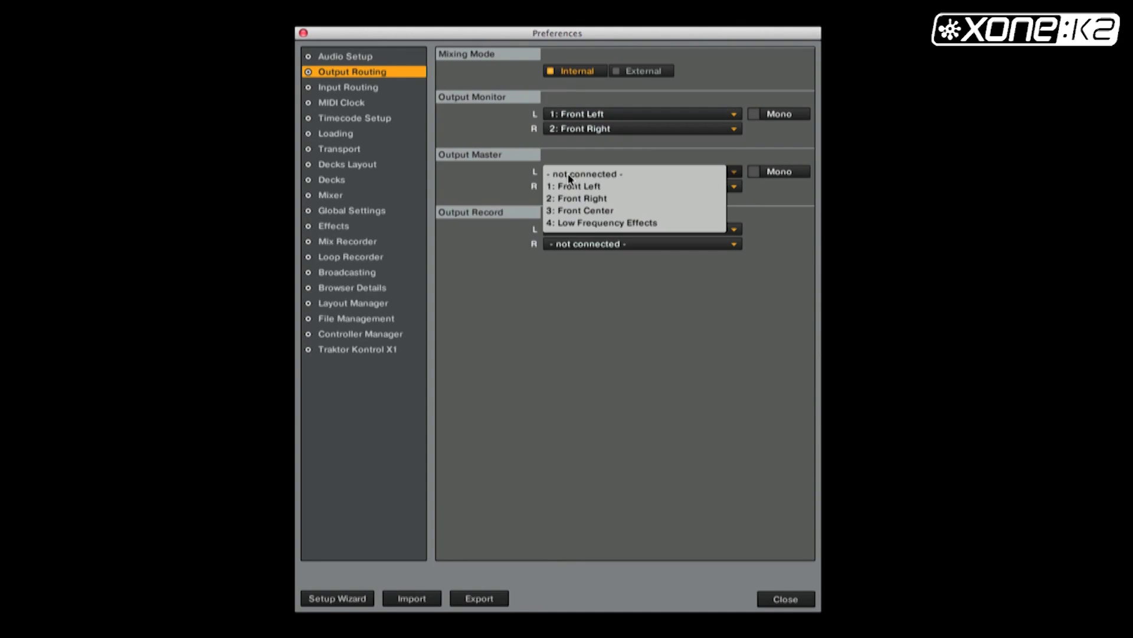
{"action": "left_click", "coordinate": [569, 207]}
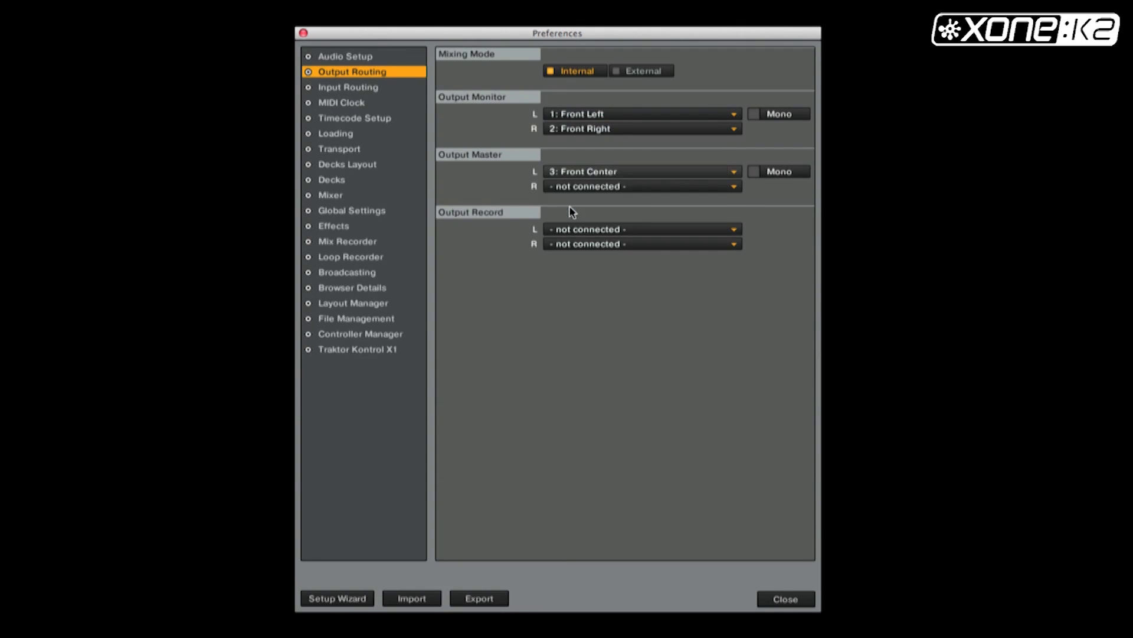
{"action": "left_click", "coordinate": [571, 187]}
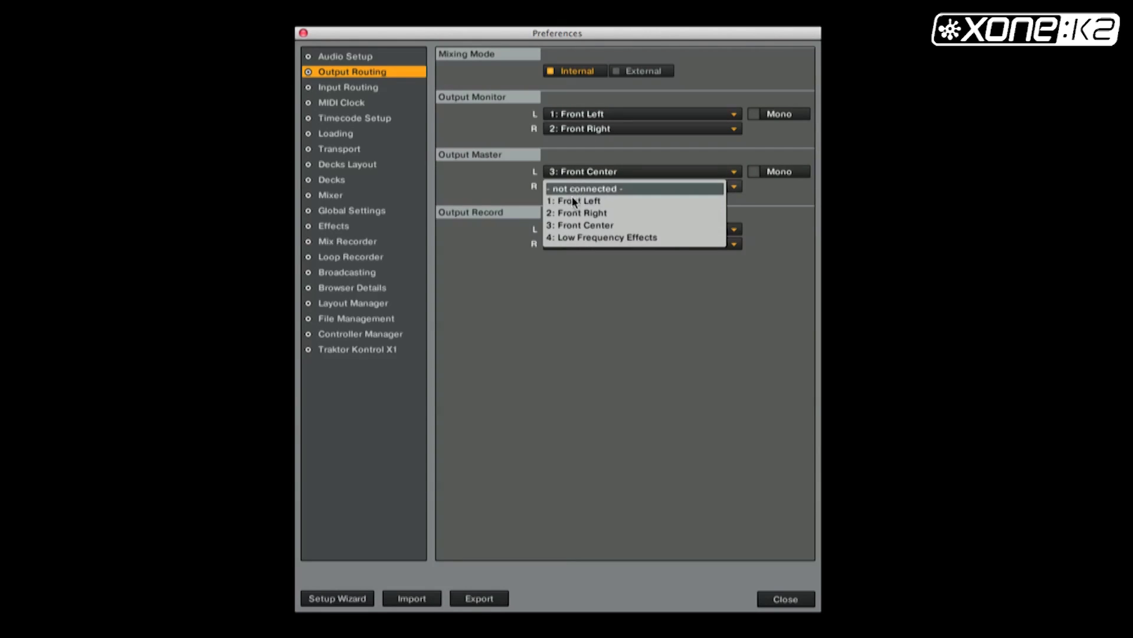
{"action": "left_click", "coordinate": [572, 237]}
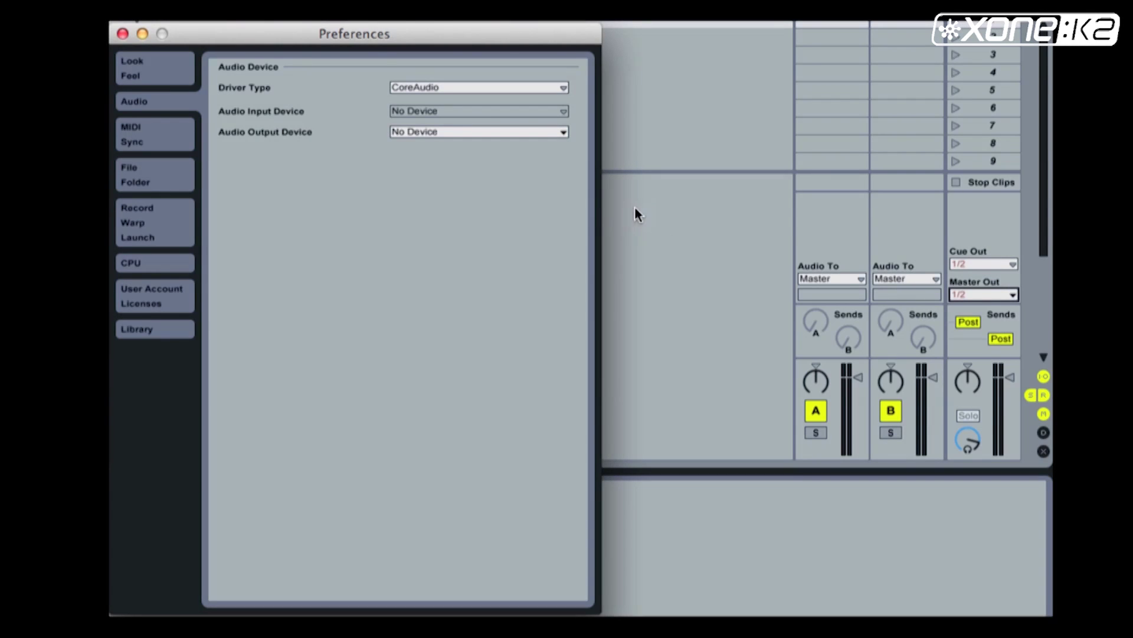
Choose XONE:K2 as Live's output device, enable the 3/4 stereo pair, and set Master Out to 3/4.
{"action": "left_click", "coordinate": [564, 135]}
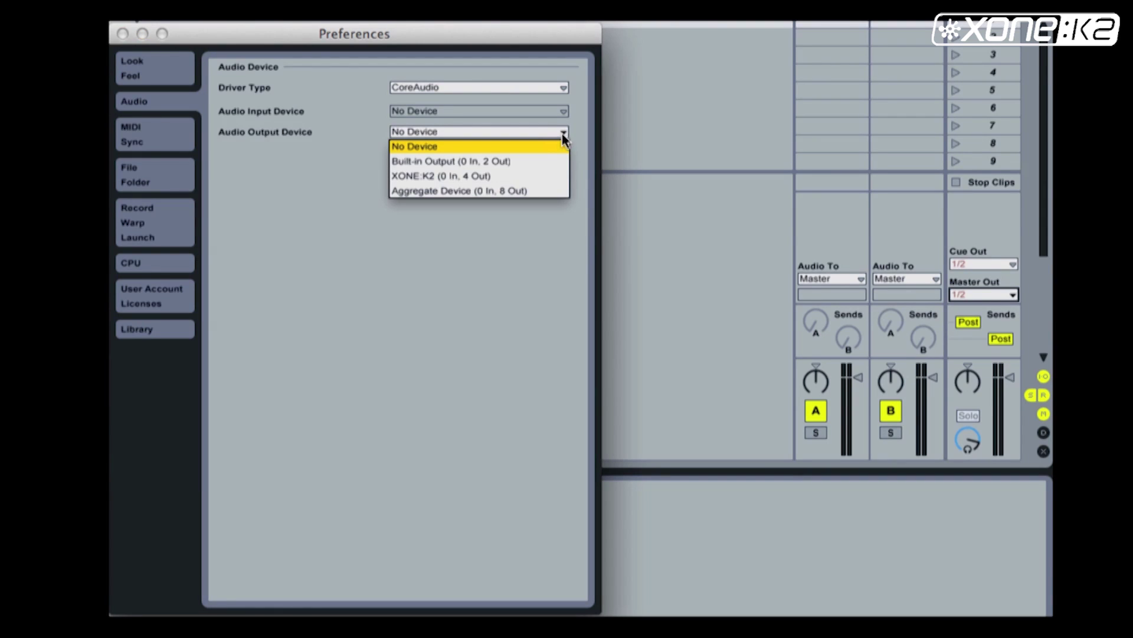
{"action": "left_click", "coordinate": [476, 176]}
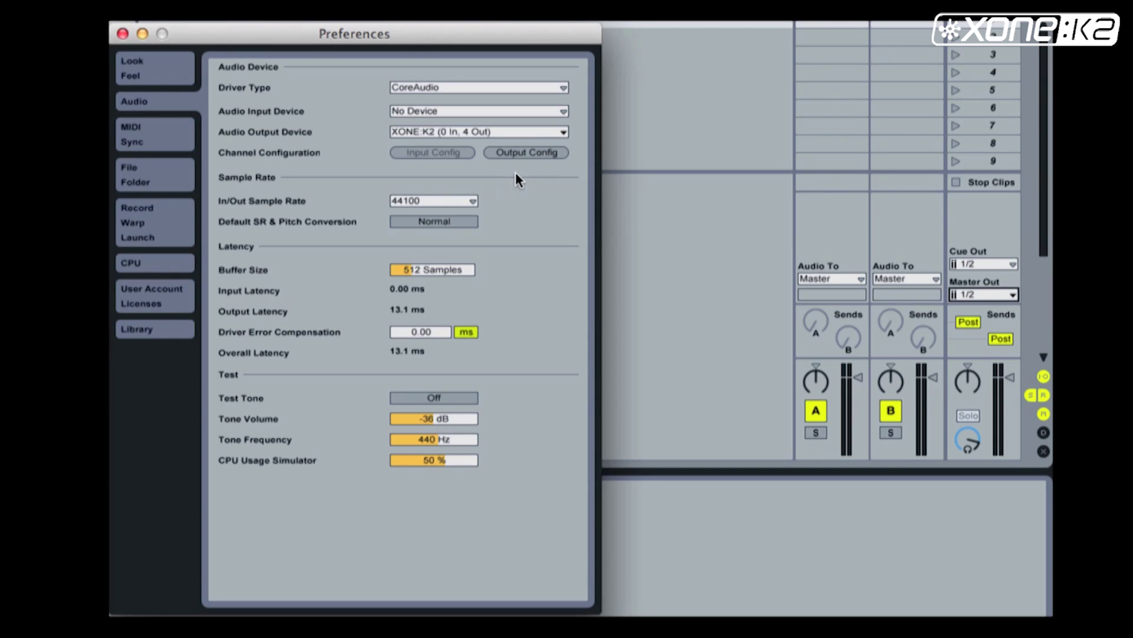
{"action": "left_click", "coordinate": [526, 152]}
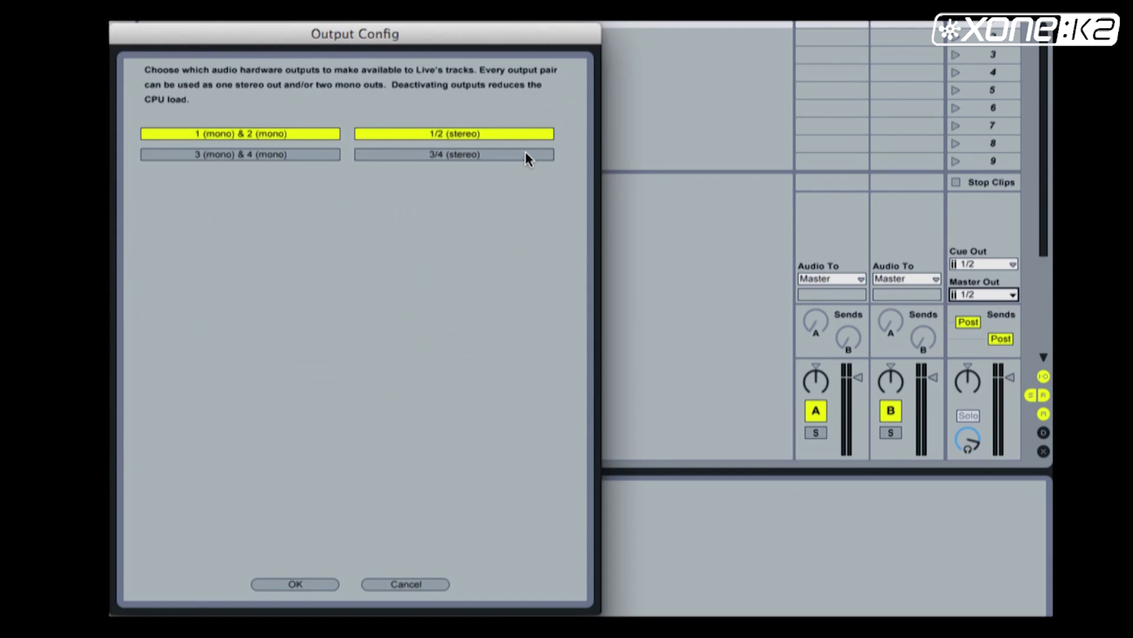
{"action": "left_click", "coordinate": [465, 155]}
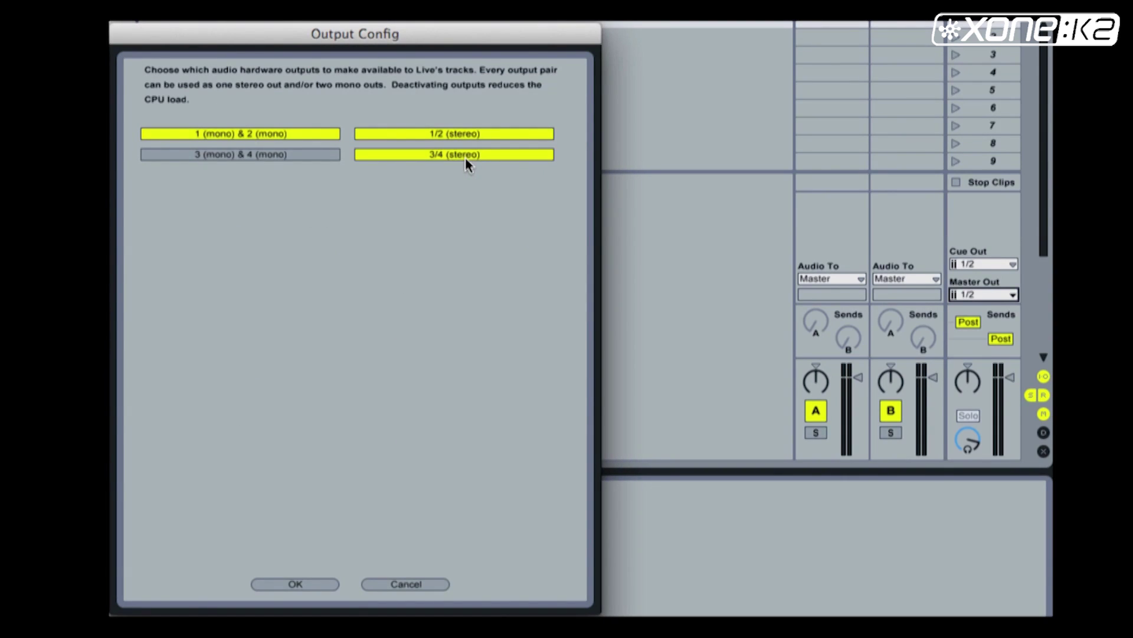
{"action": "left_click", "coordinate": [293, 584]}
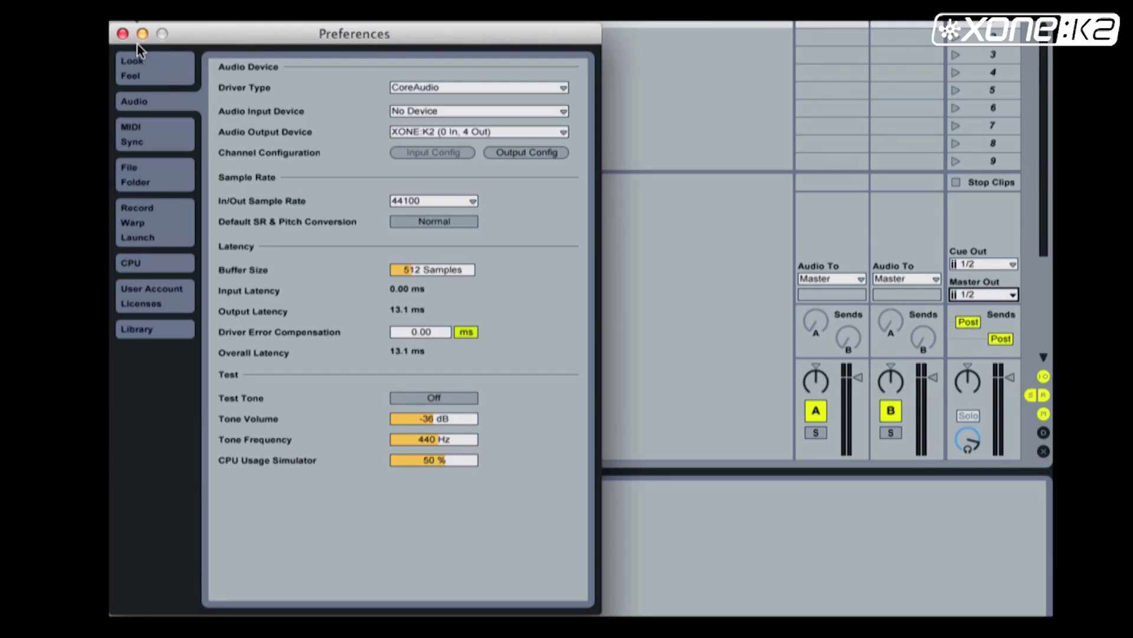
{"action": "left_click", "coordinate": [122, 34]}
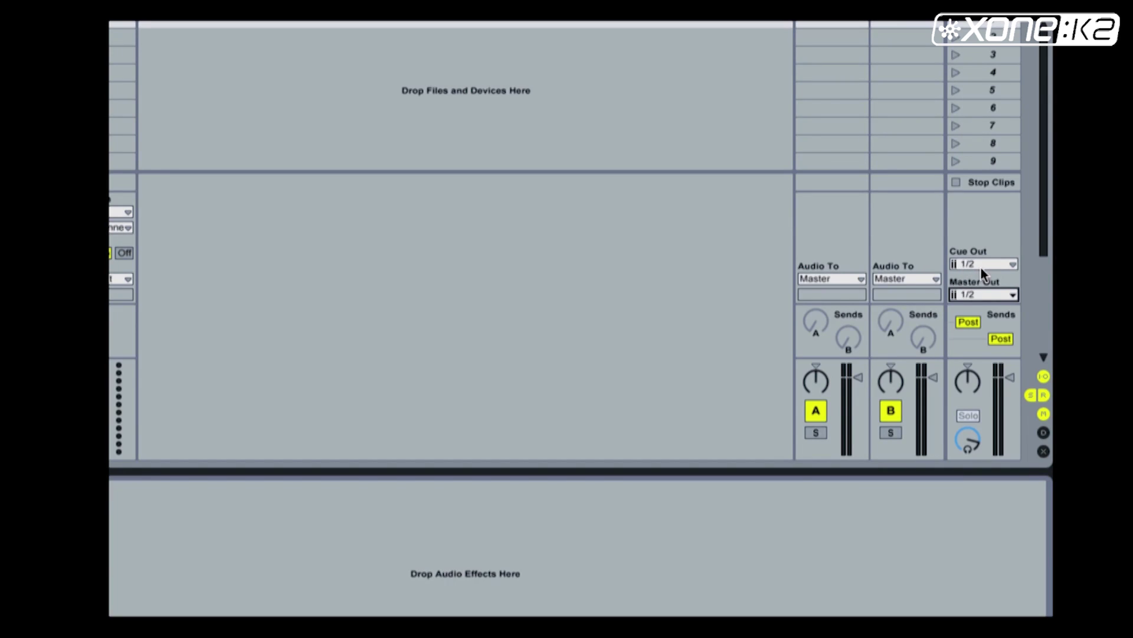
{"action": "left_click", "coordinate": [1013, 295]}
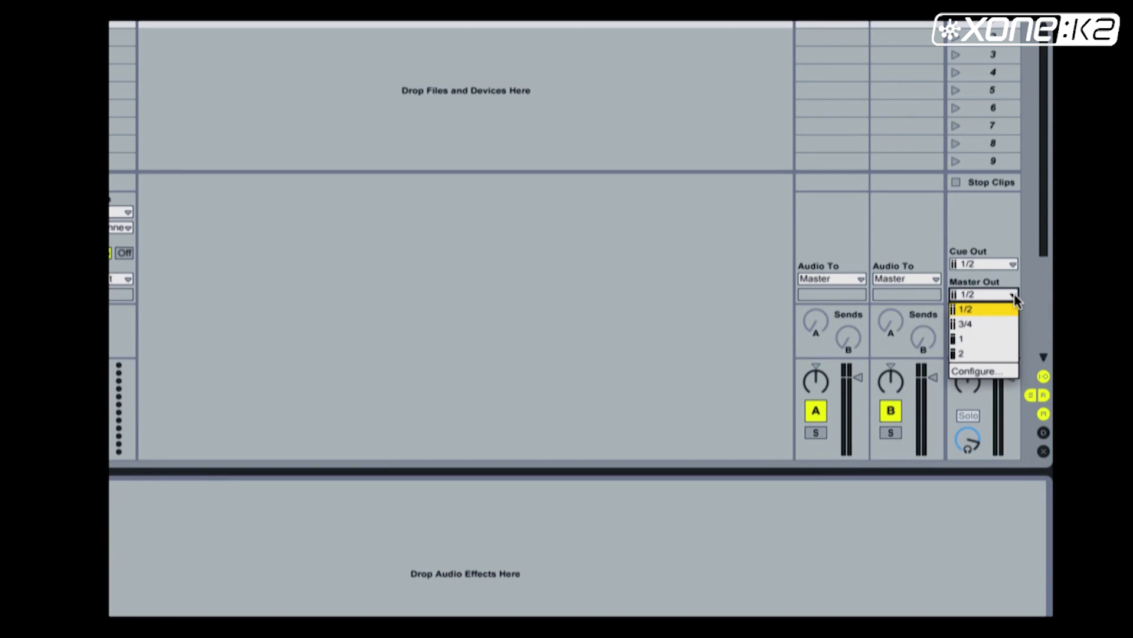
{"action": "left_click", "coordinate": [972, 325]}
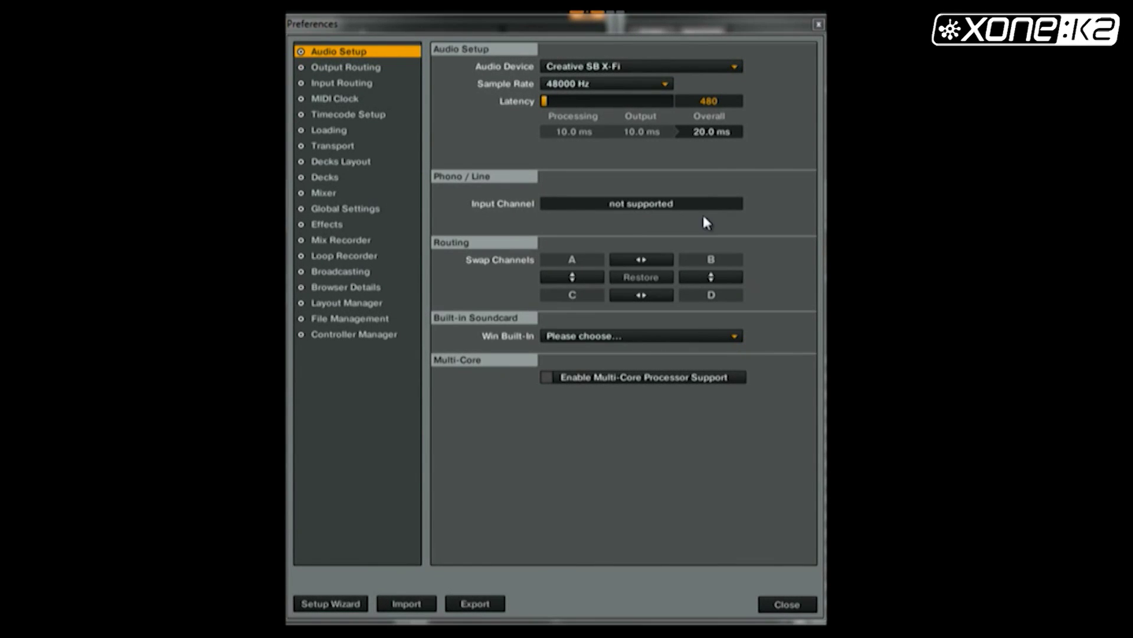
Select the XONE:K2 USB ASIO driver and route Monitor L/R to Out 1 and Out 2.
{"action": "left_click", "coordinate": [733, 66]}
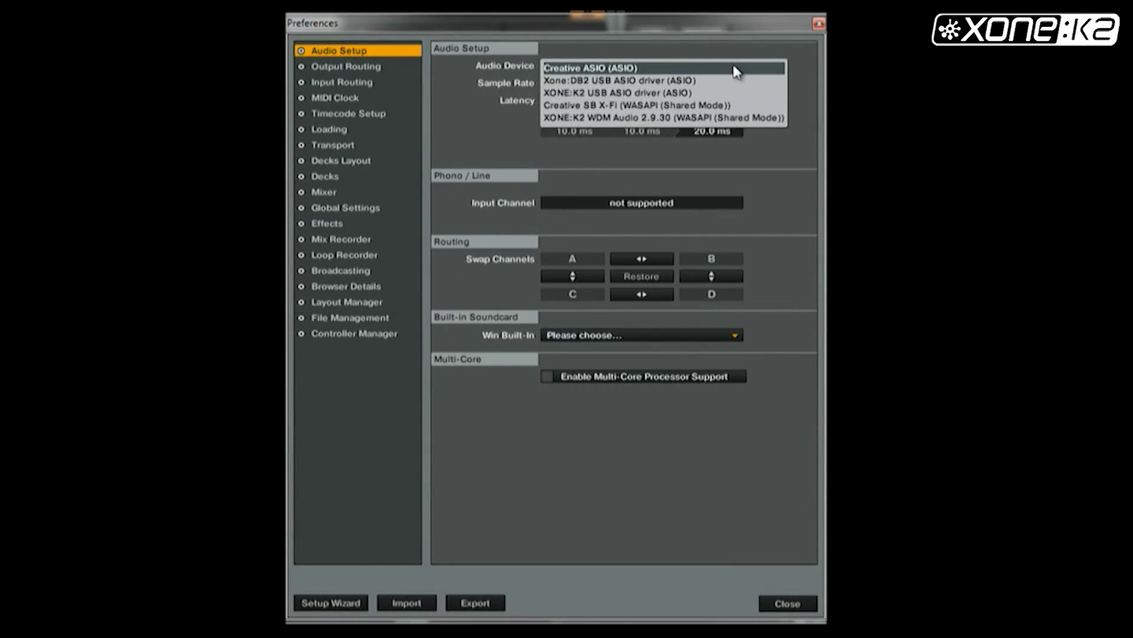
{"action": "left_click", "coordinate": [615, 93]}
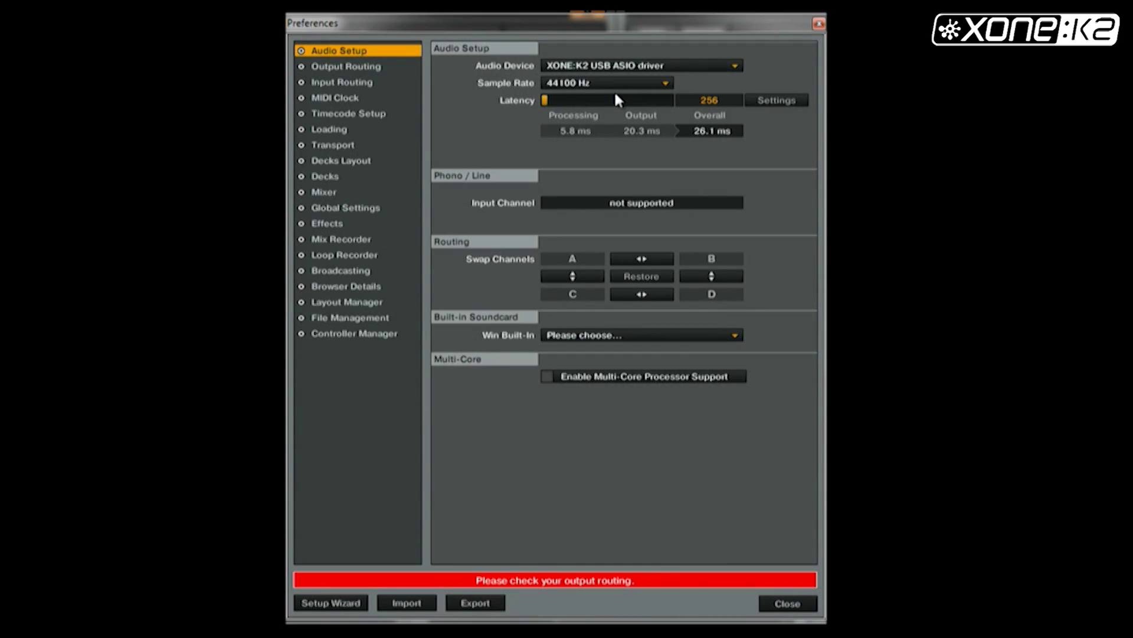
{"action": "left_click", "coordinate": [337, 69]}
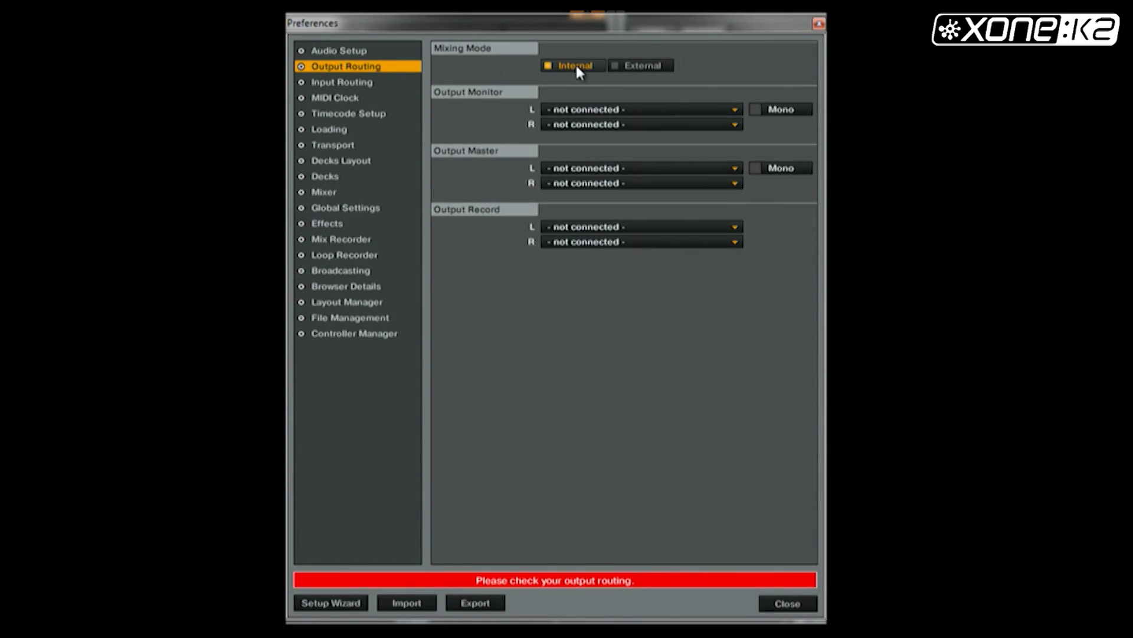
{"action": "left_click", "coordinate": [658, 110]}
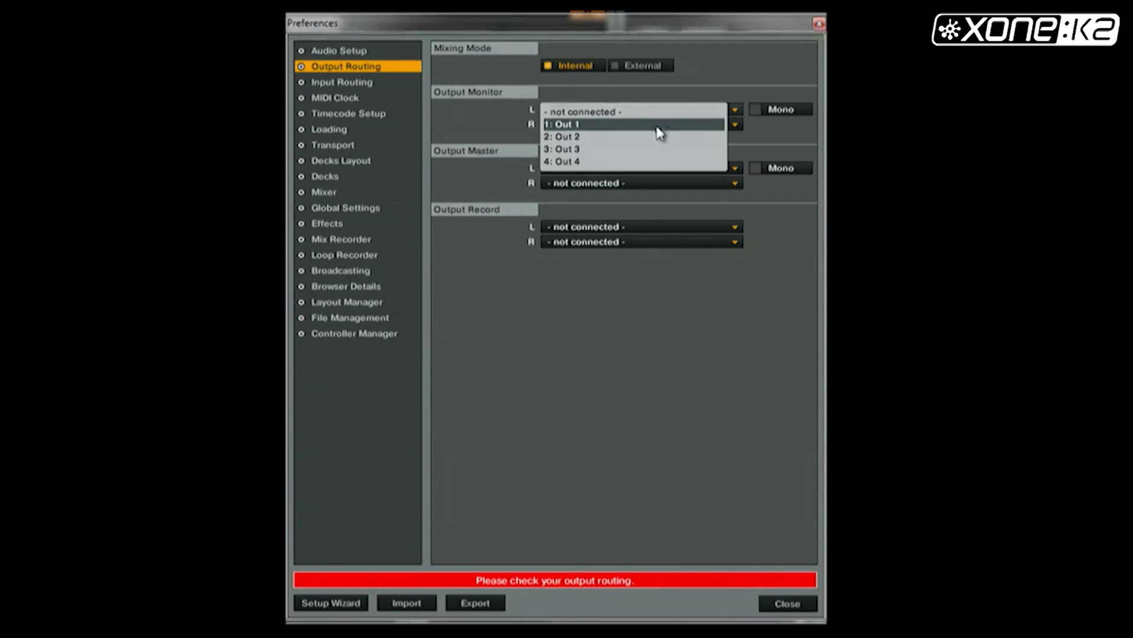
{"action": "left_click", "coordinate": [657, 125]}
{"action": "left_click", "coordinate": [656, 124]}
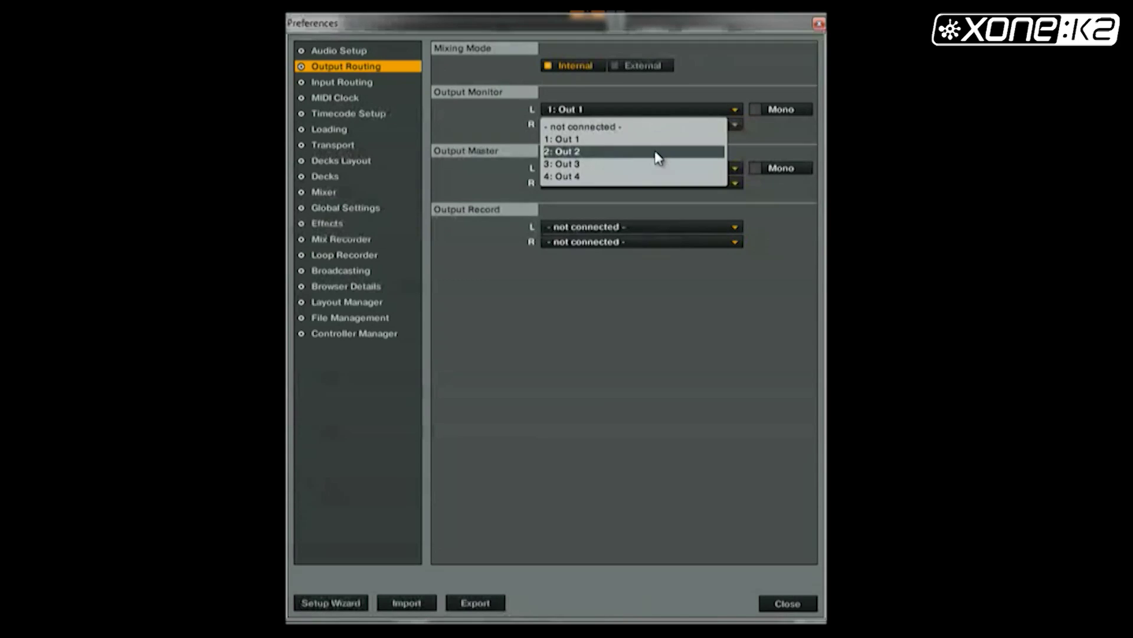
{"action": "left_click", "coordinate": [656, 154]}
Set Master L to Out 3 and open the Master R channel choices.
{"action": "left_click", "coordinate": [656, 167]}
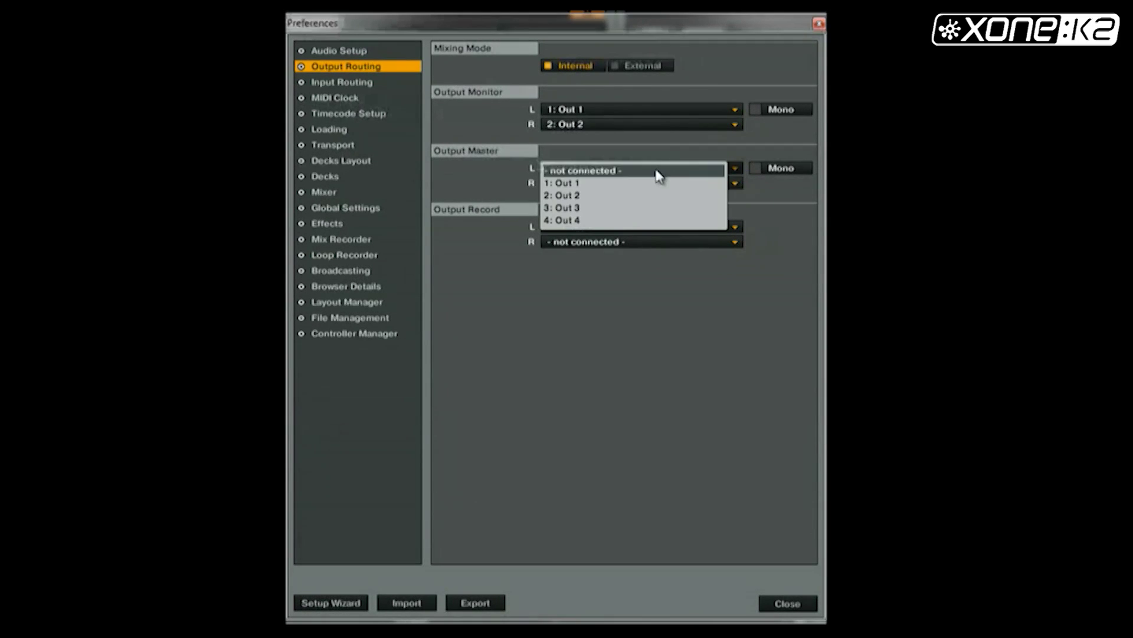
{"action": "left_click", "coordinate": [650, 210]}
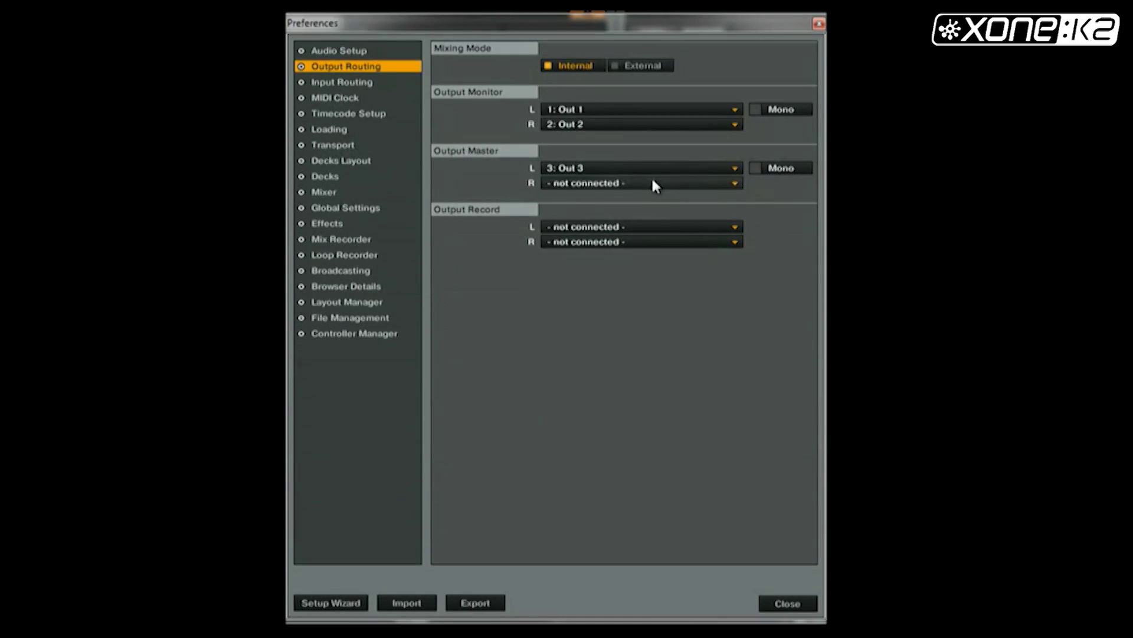
{"action": "left_click", "coordinate": [653, 183]}
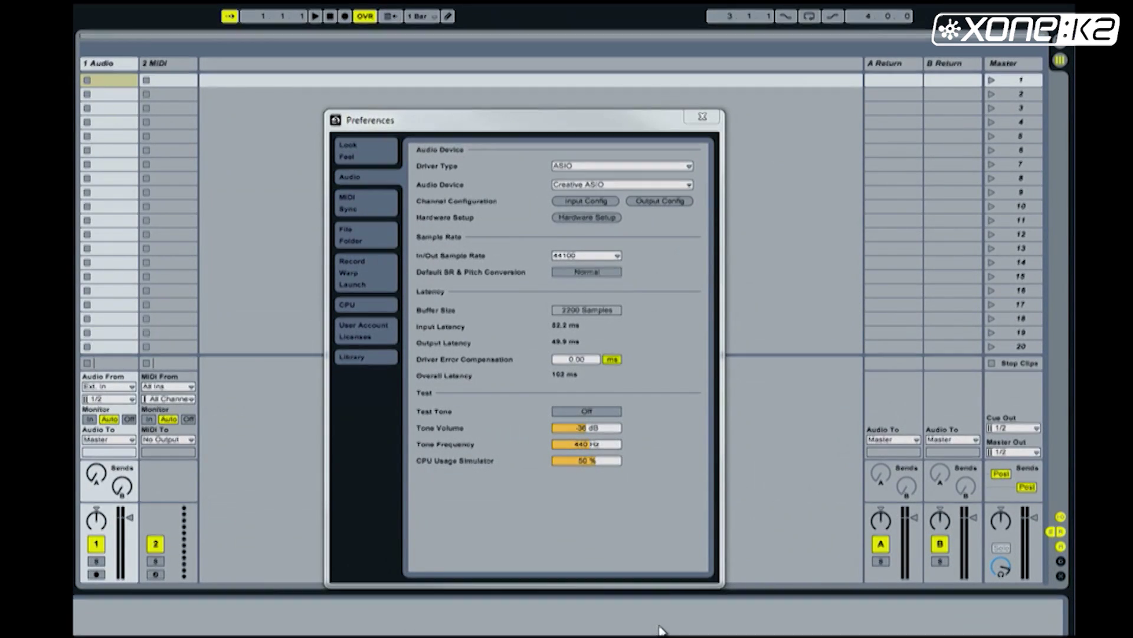
Pick the XONE:K2 ASIO driver, enable the 3/4 stereo output pair, and send Master Out to 3/4.
{"action": "left_click", "coordinate": [666, 185]}
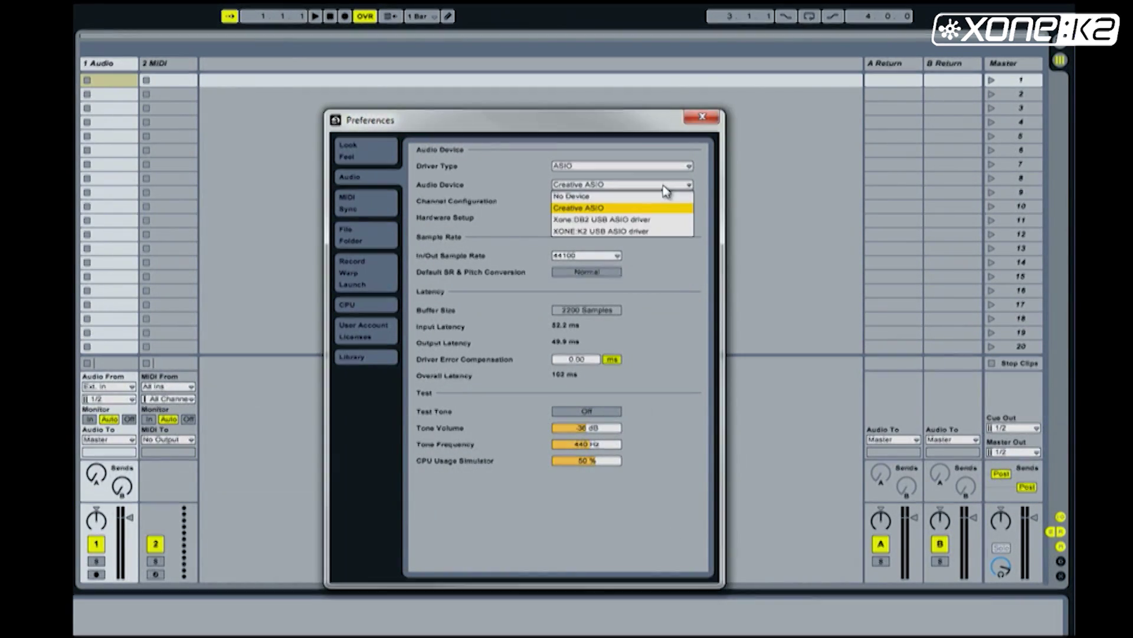
{"action": "left_click", "coordinate": [627, 233]}
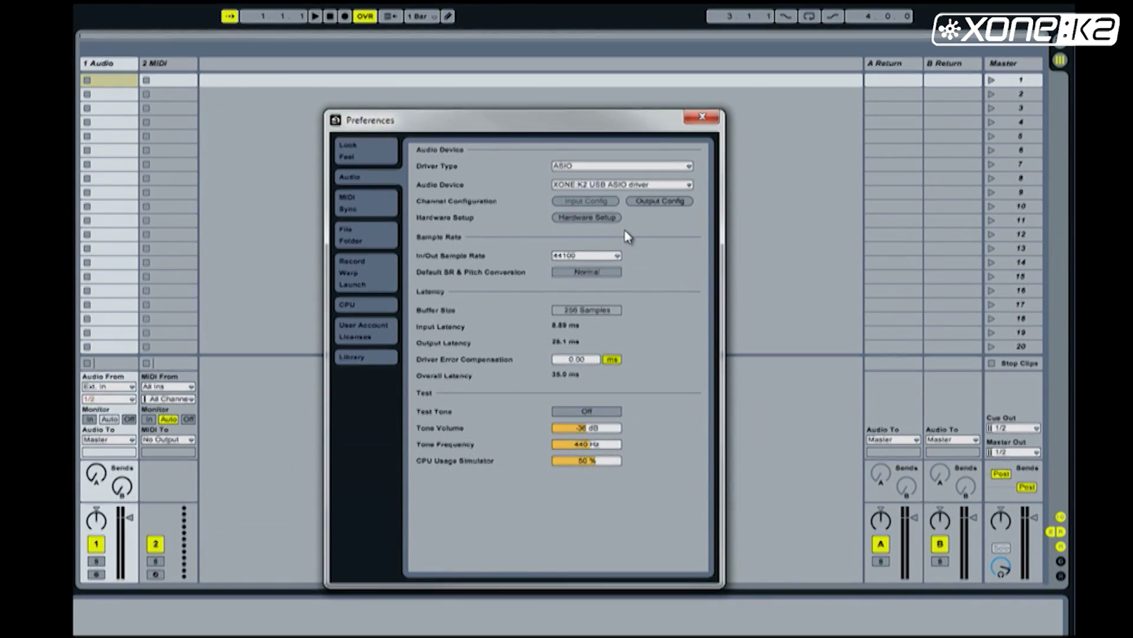
{"action": "left_click", "coordinate": [660, 201]}
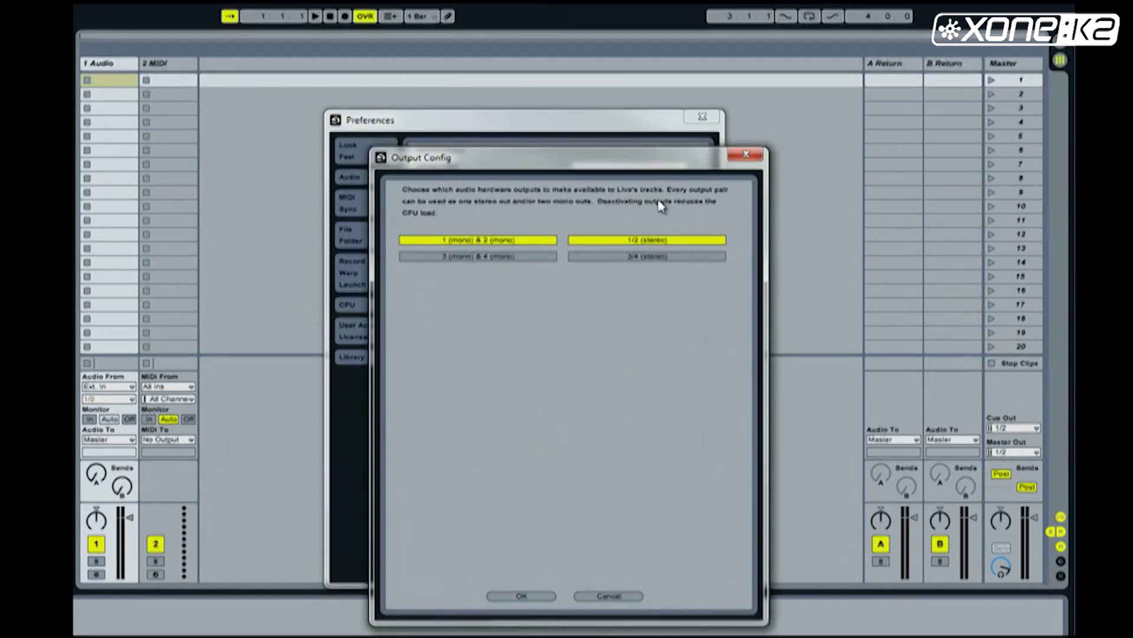
{"action": "left_click", "coordinate": [660, 257]}
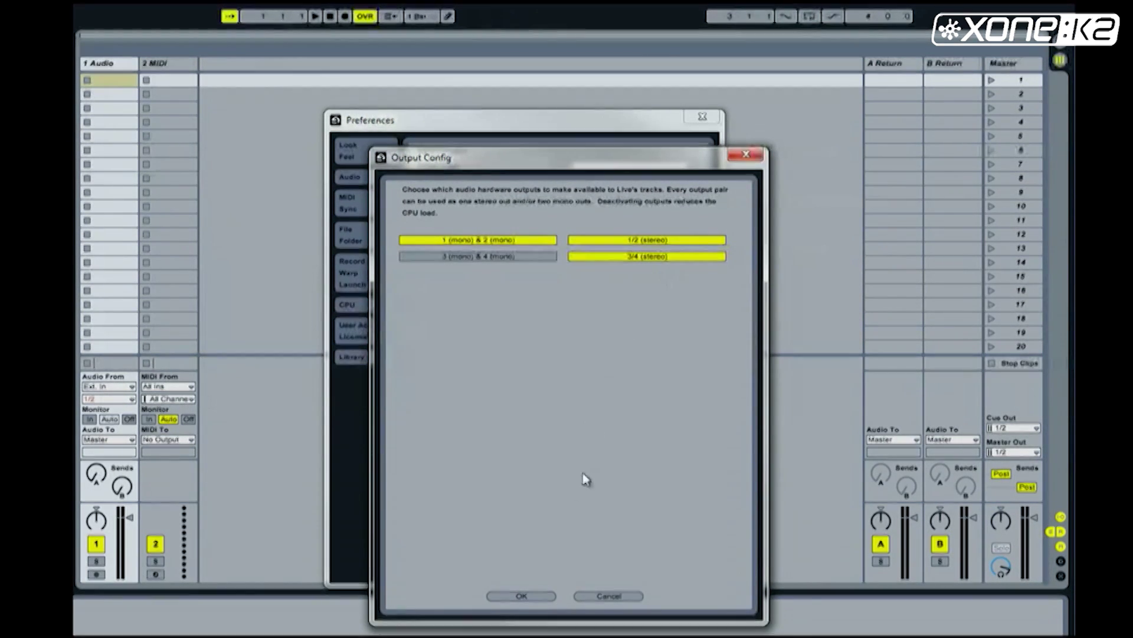
{"action": "left_click", "coordinate": [529, 596]}
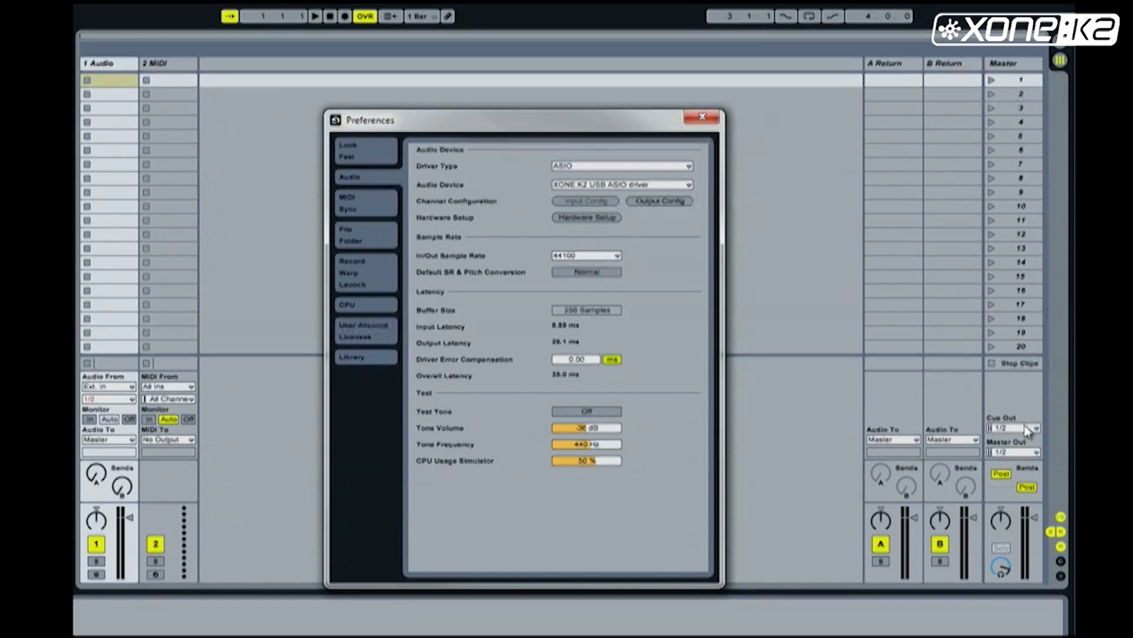
{"action": "left_click", "coordinate": [1037, 452]}
{"action": "left_click", "coordinate": [1023, 476]}
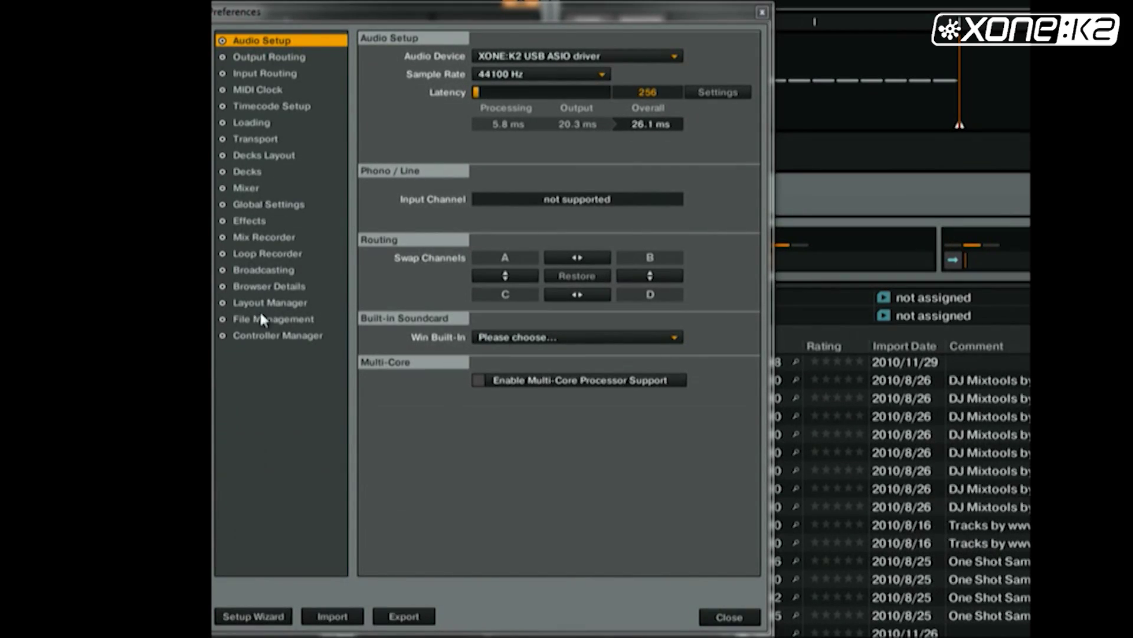
From Controller Manager, import K2 X1 Emulator V1.0.tsi from Desktop > K2 X1 Emulator CDROM.
{"action": "left_click", "coordinate": [265, 335]}
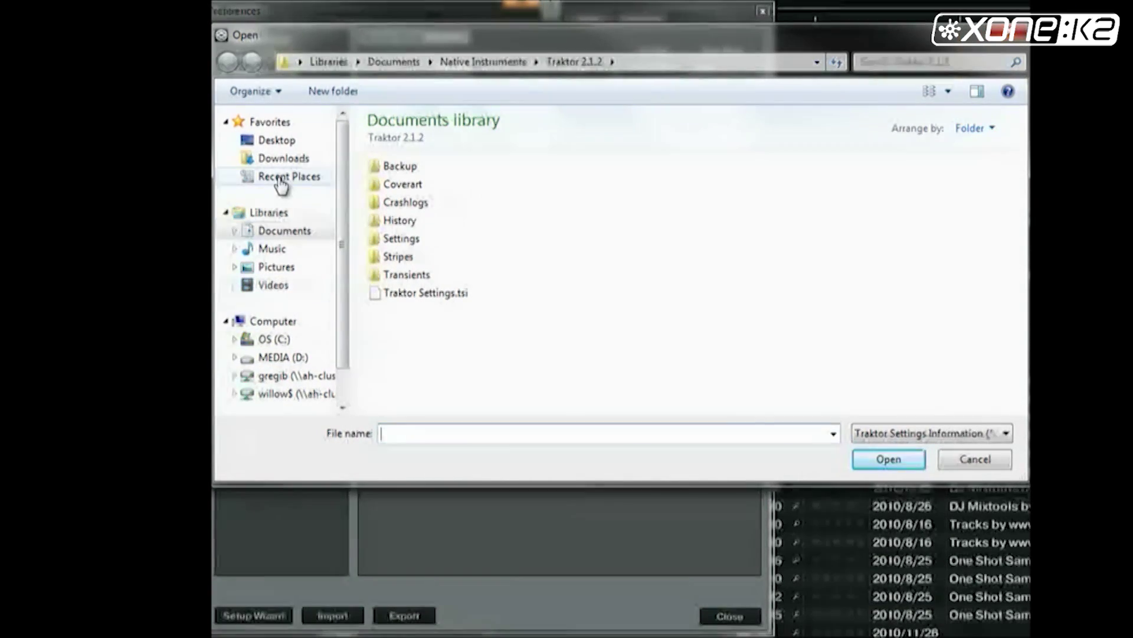
{"action": "left_click", "coordinate": [276, 141]}
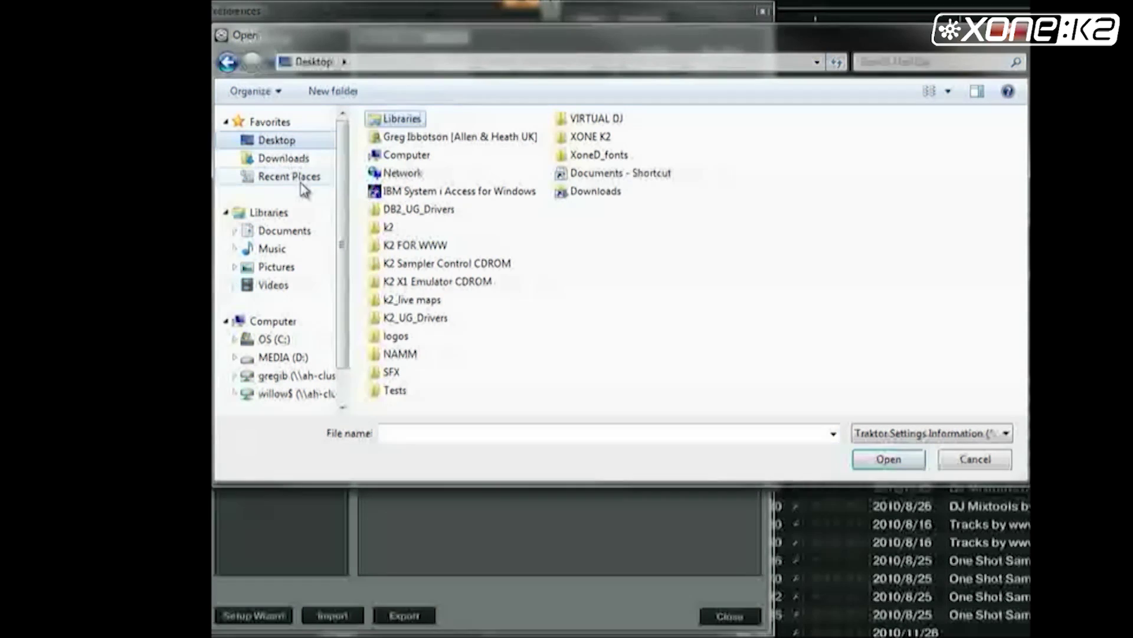
{"action": "double_click", "coordinate": [435, 283]}
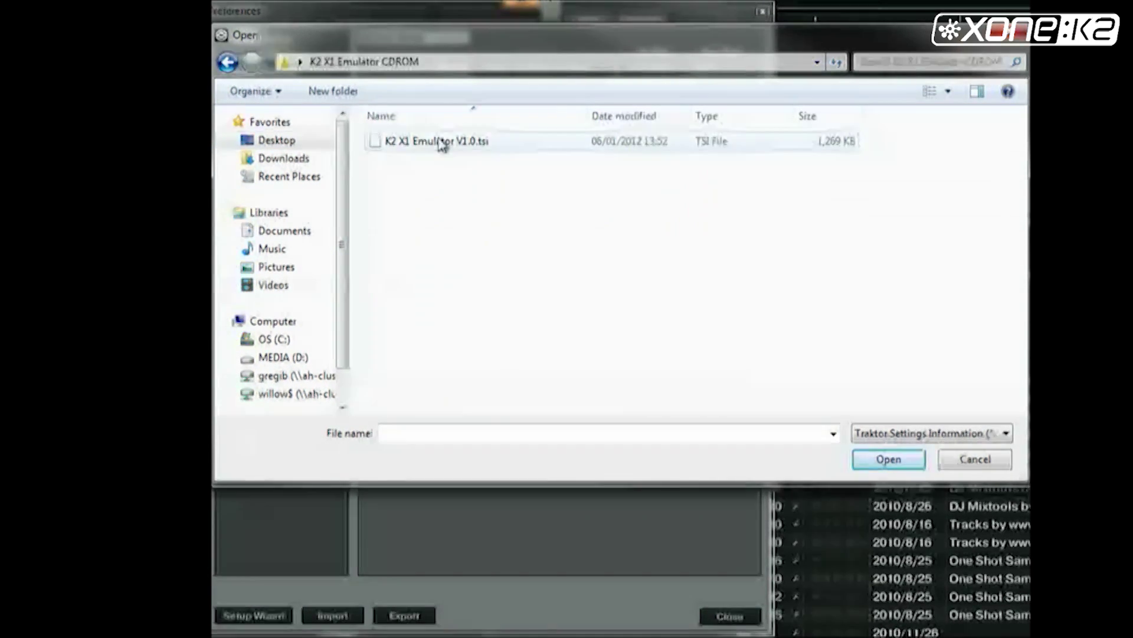
{"action": "left_click", "coordinate": [447, 142]}
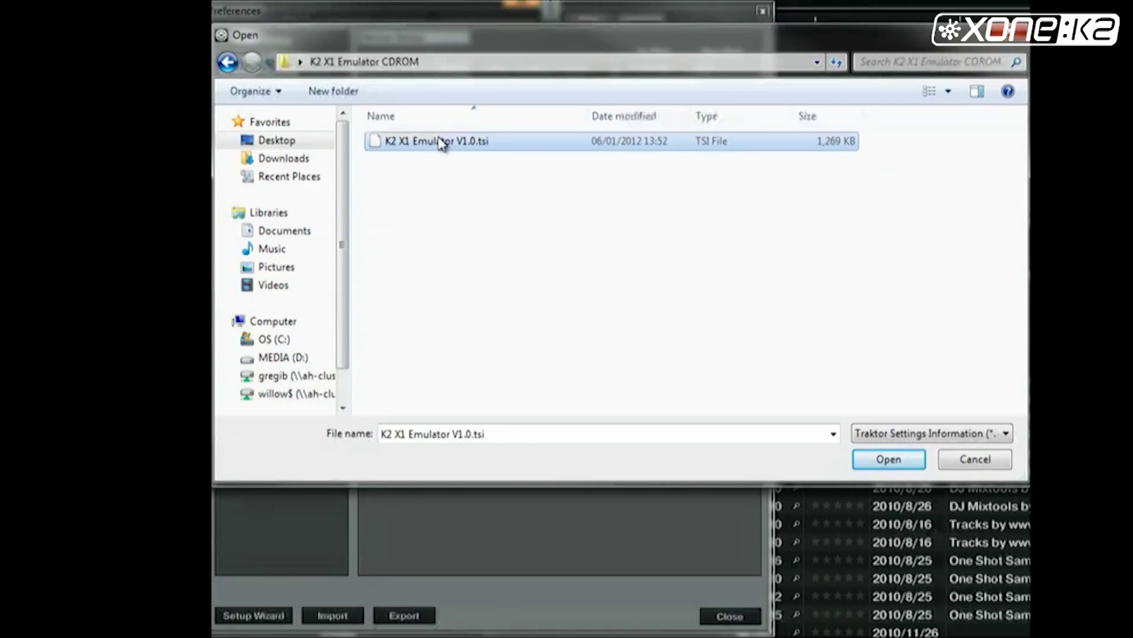
{"action": "left_click", "coordinate": [903, 462]}
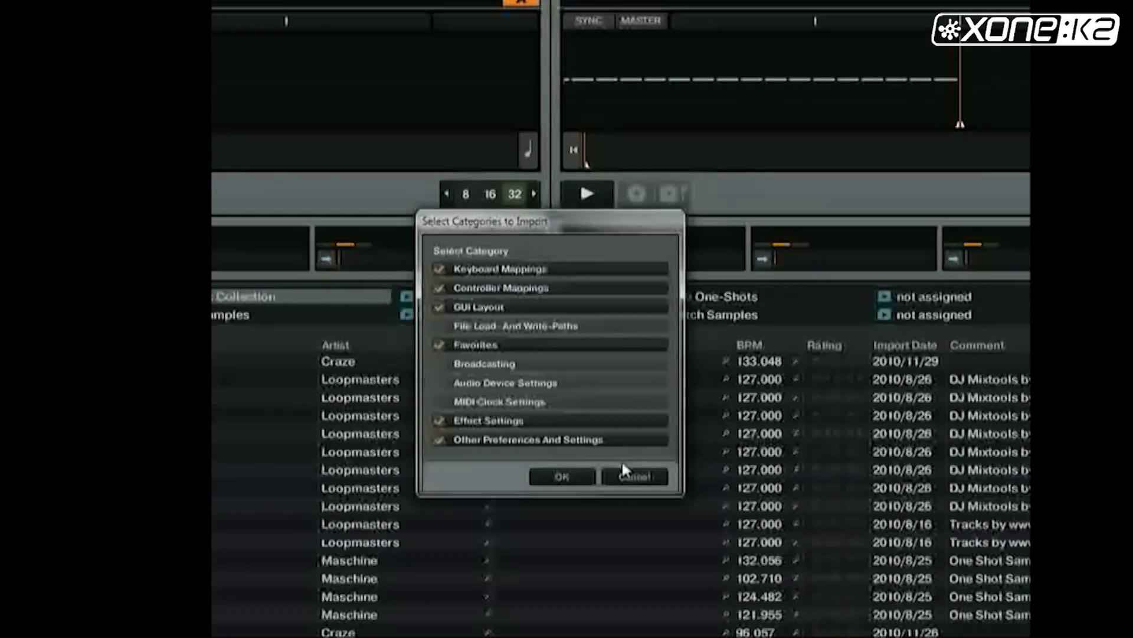
Confirm the import categories, then assign XONE:K2 MIDI ports to the Deck A and Deck B emulators.
{"action": "left_click", "coordinate": [560, 476]}
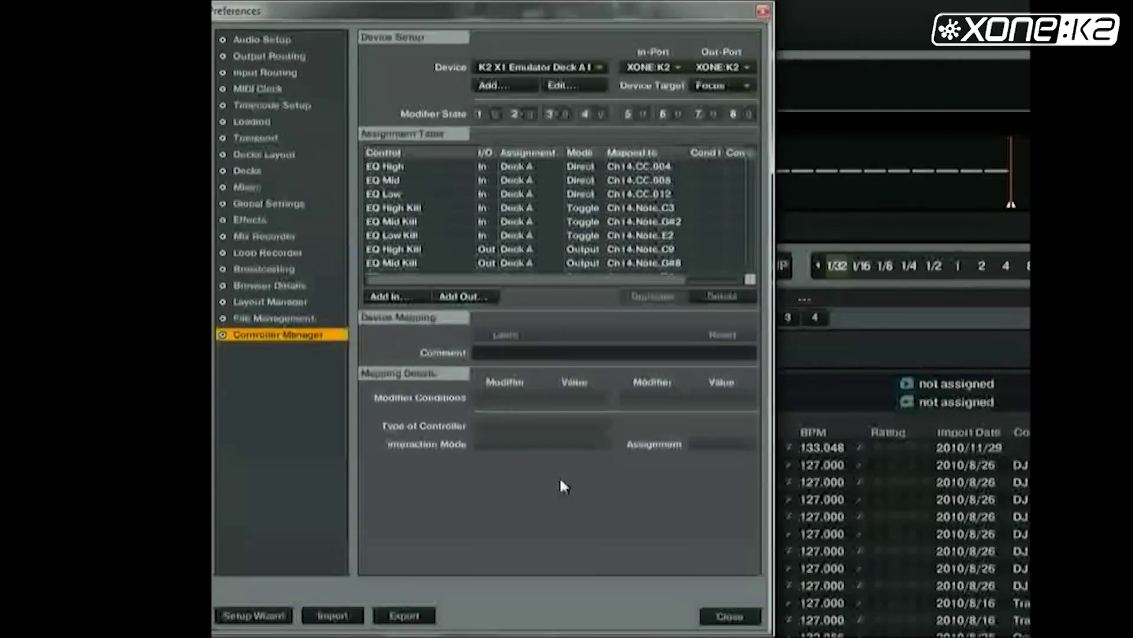
{"action": "left_click", "coordinate": [675, 66]}
{"action": "left_click", "coordinate": [676, 86]}
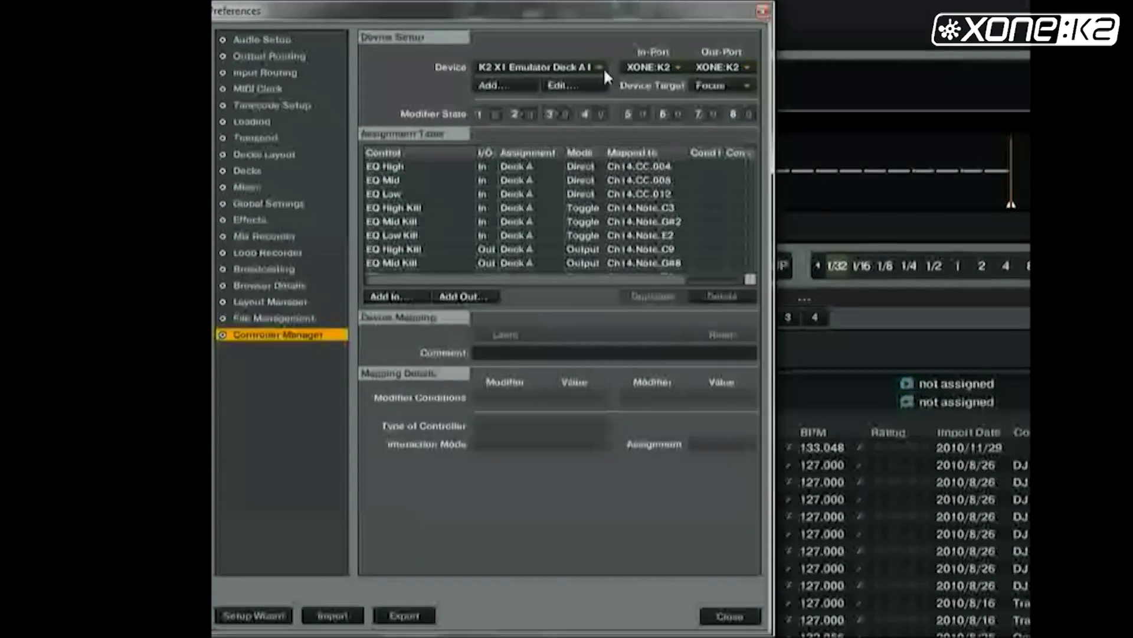
{"action": "left_click", "coordinate": [600, 66]}
{"action": "left_click", "coordinate": [604, 83]}
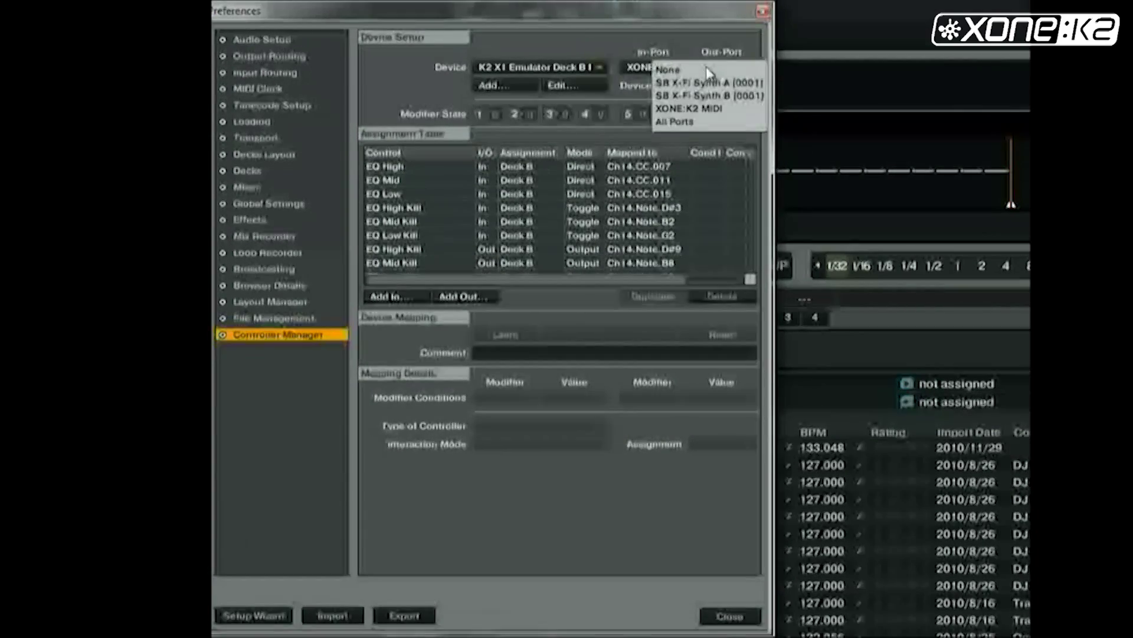
{"action": "left_click", "coordinate": [708, 109]}
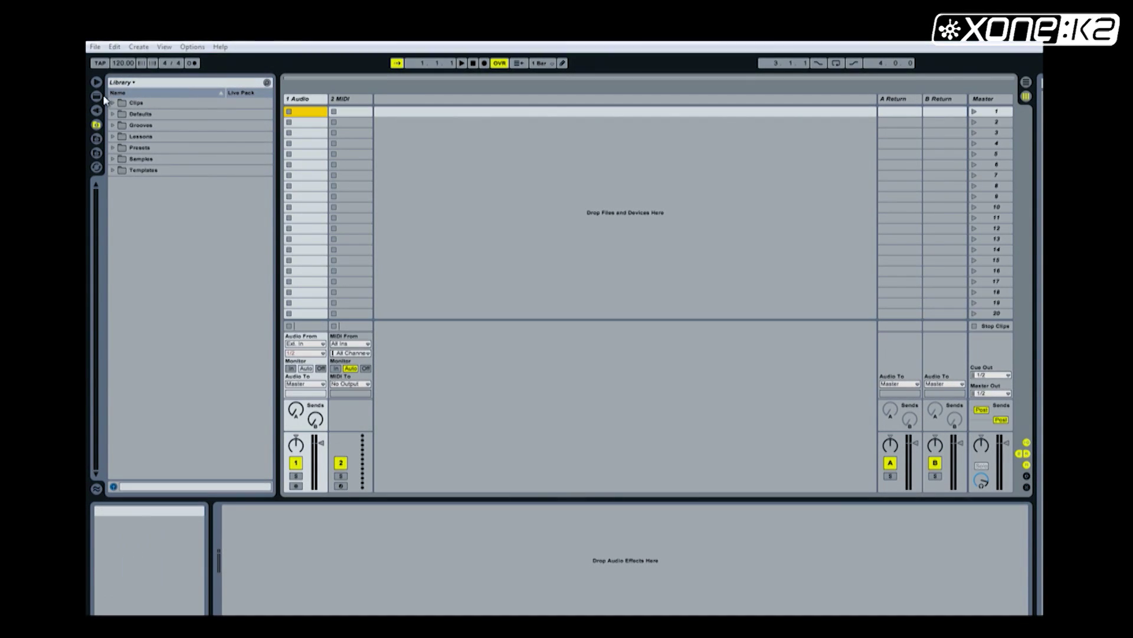
Load the Xone K2.als Live Set from k2_live maps > Xone K2 Project.
{"action": "left_click", "coordinate": [95, 46]}
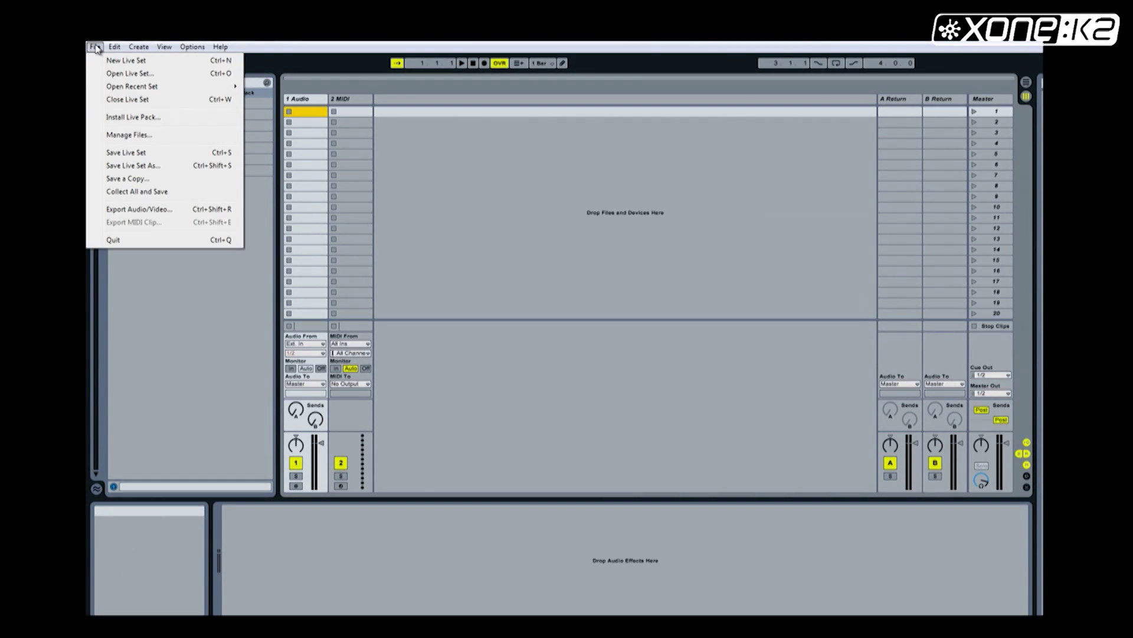
{"action": "left_click", "coordinate": [120, 74]}
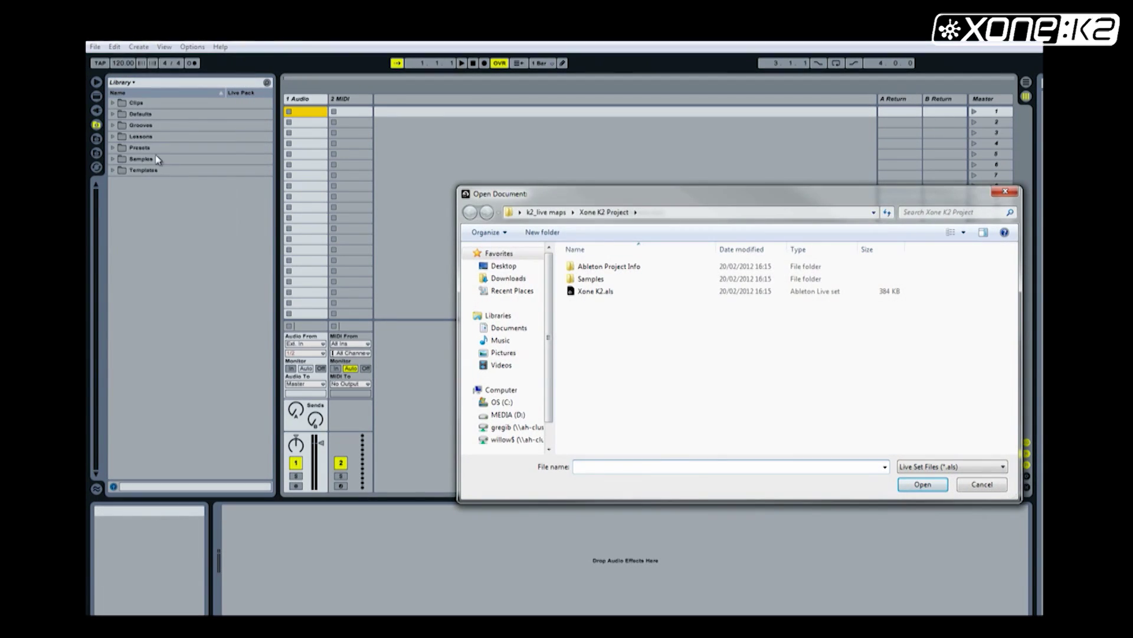
{"action": "left_click", "coordinate": [607, 295]}
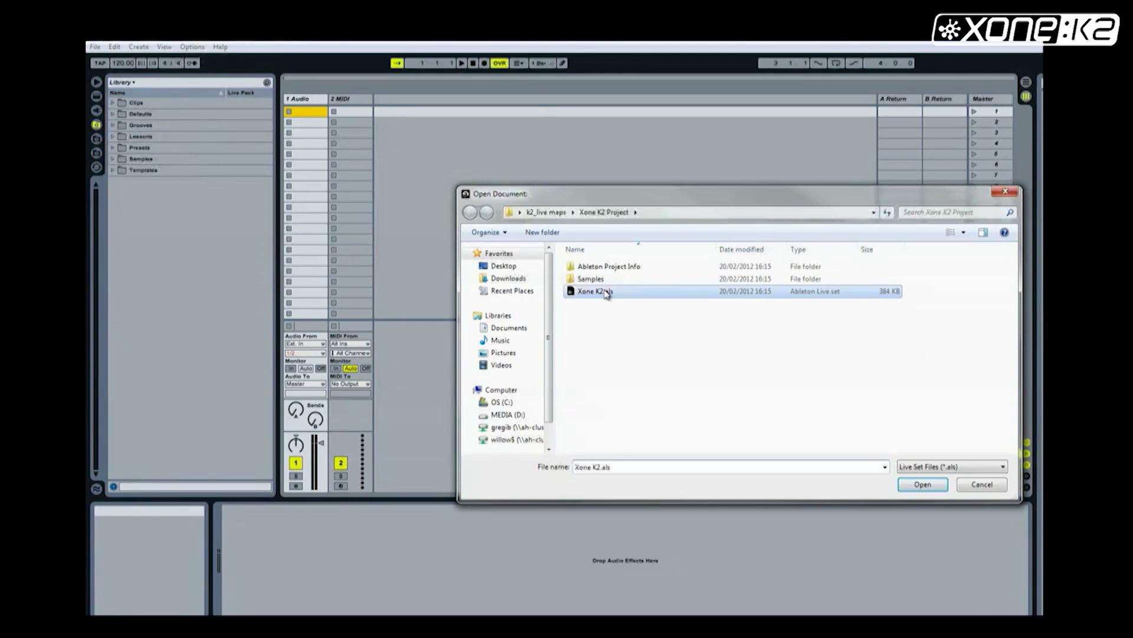
{"action": "left_click", "coordinate": [921, 484]}
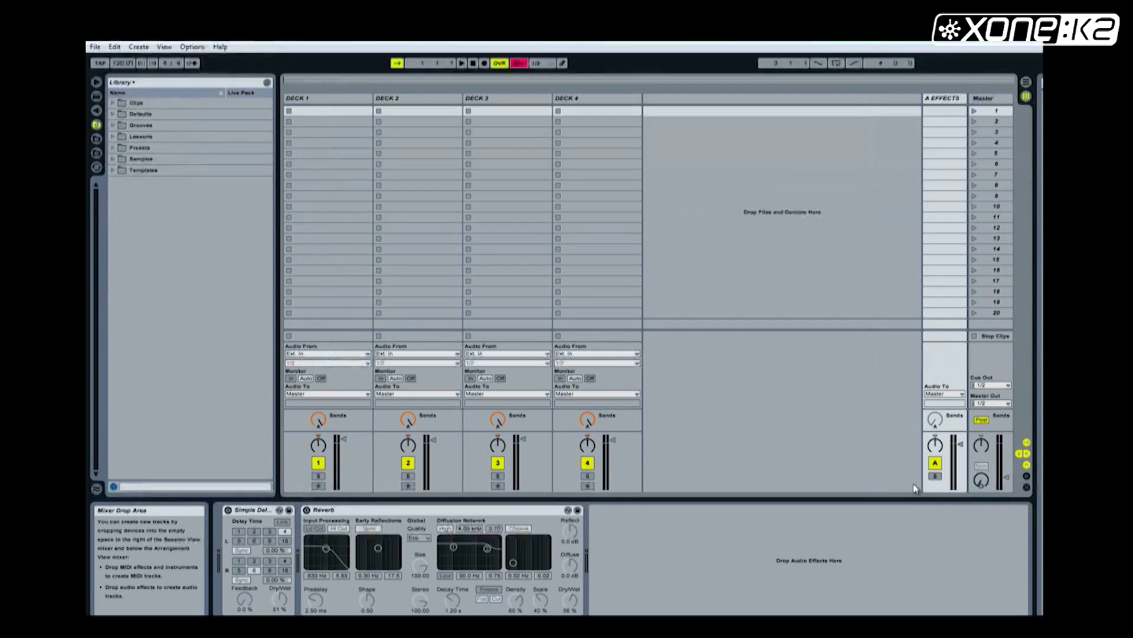
In MIDI/Sync preferences, turn on Remote for the XONE K2 MIDI output port.
{"action": "key", "text": "ctrl+comma"}
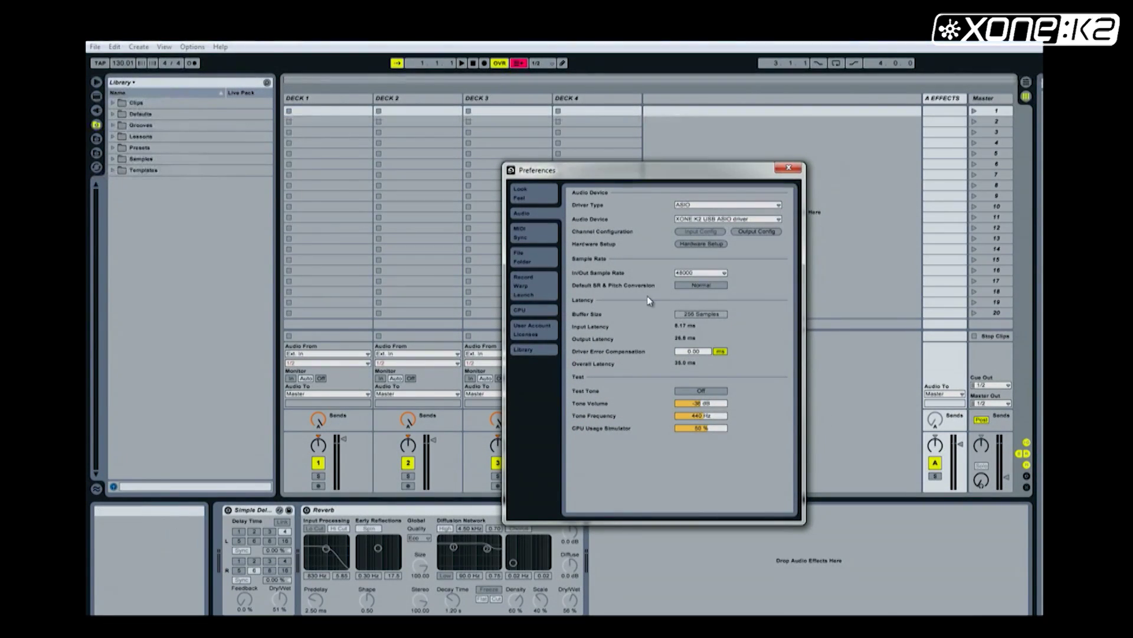
{"action": "left_click", "coordinate": [546, 236]}
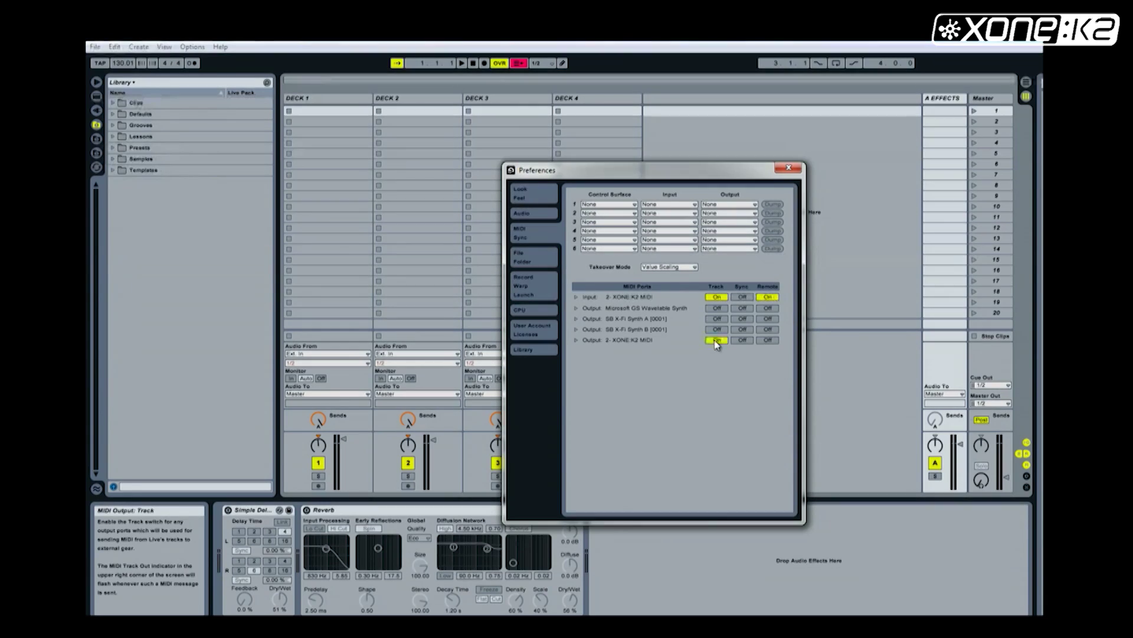
{"action": "left_click", "coordinate": [768, 340]}
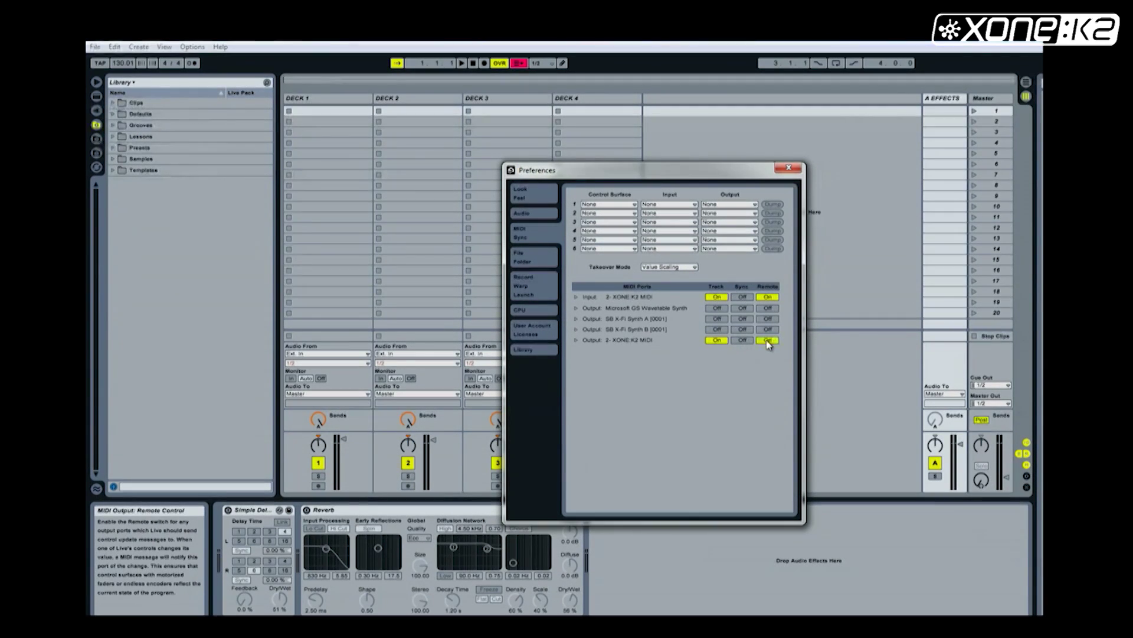